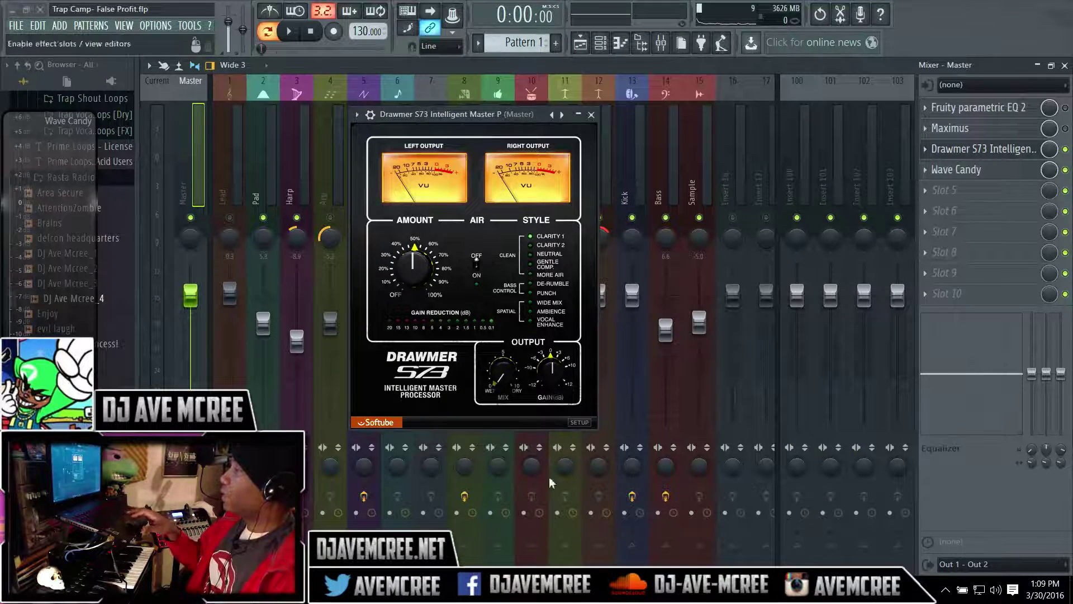
- Switch to the browser, read the Drawmer S73 page's feature and pricing list, and return to FL Studio
{"action": "key", "text": "alt+Tab"}
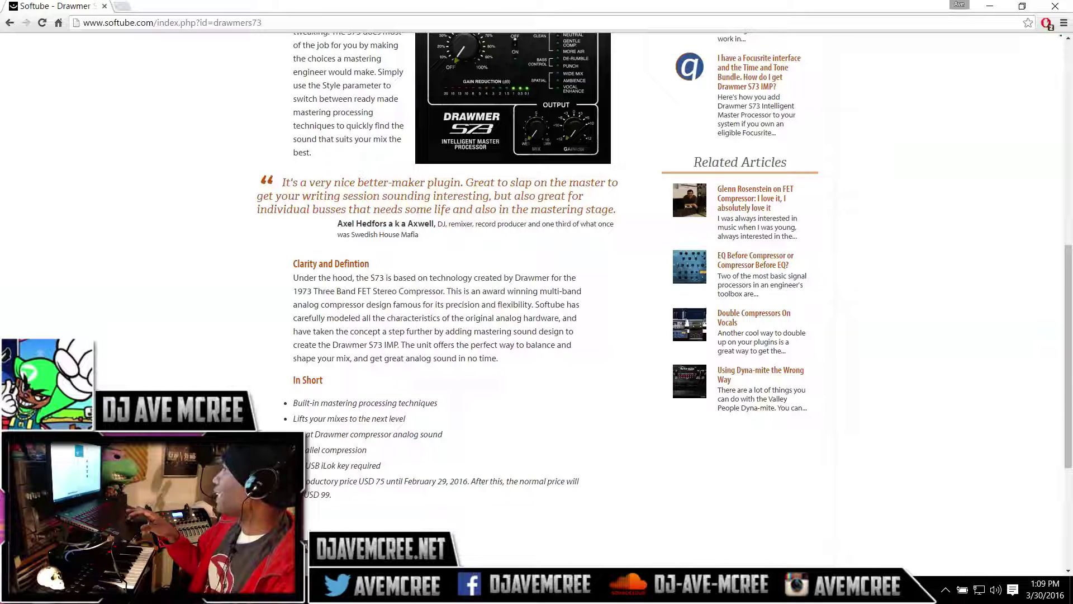
{"action": "left_click_drag", "start_coordinate": [1068, 374], "coordinate": [1068, 384]}
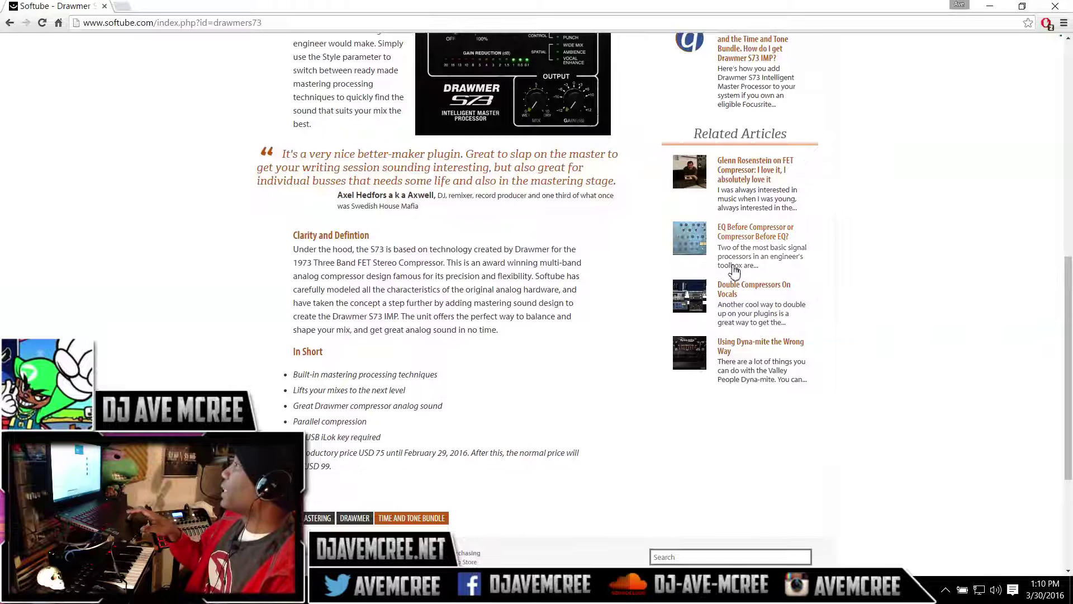
{"action": "left_click", "coordinate": [989, 7]}
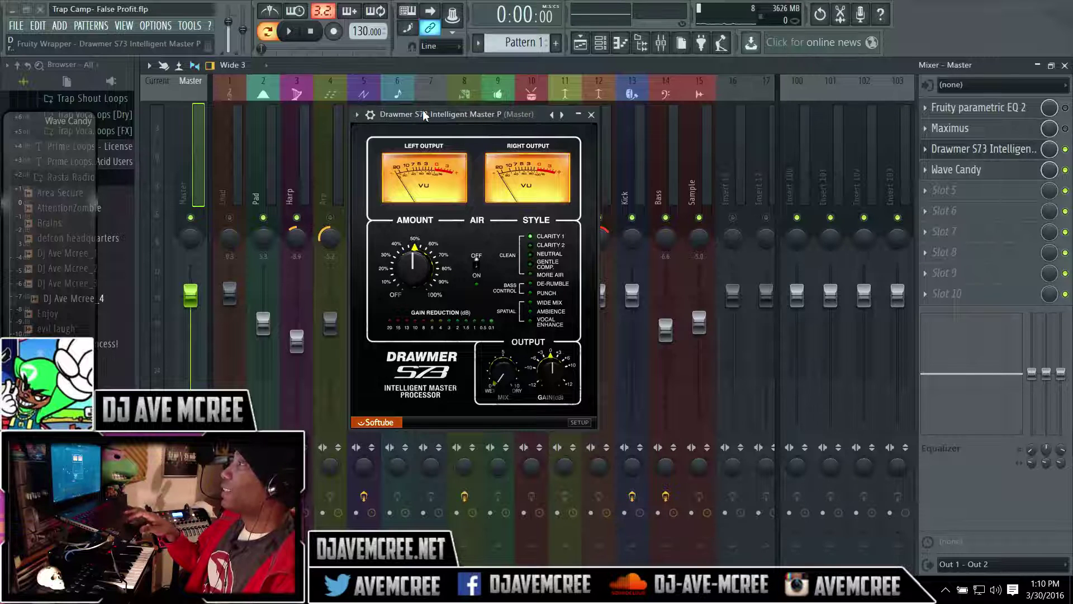
- Move the Drawmer S73 window clear of the middle mixer tracks and play Pattern 1 through the Clarity 1 style
{"action": "left_click_drag", "start_coordinate": [423, 115], "coordinate": [471, 98]}
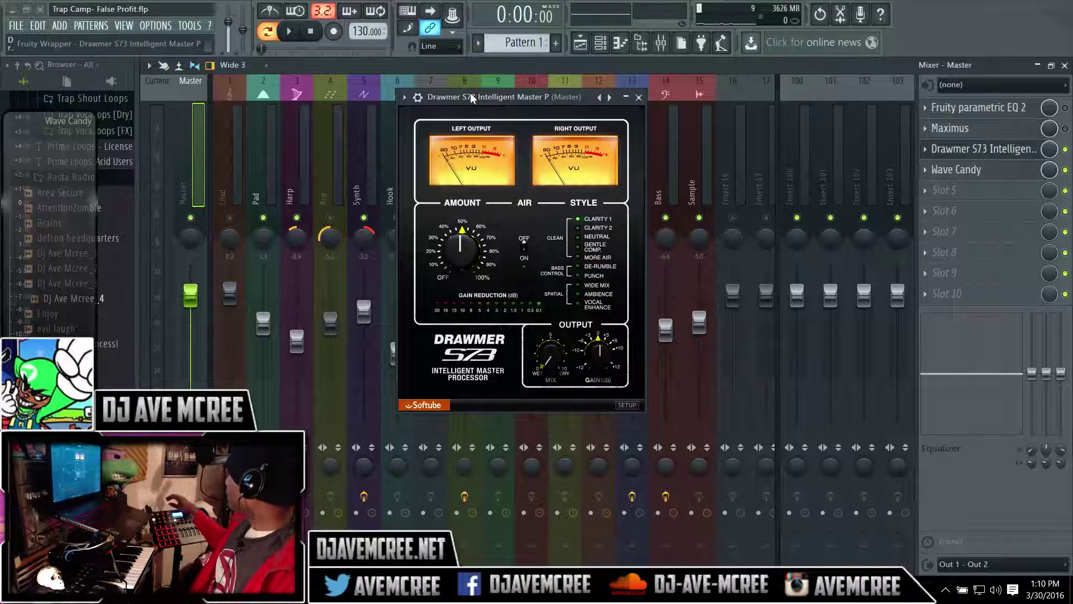
{"action": "key", "text": "space"}
{"action": "key", "text": "space"}
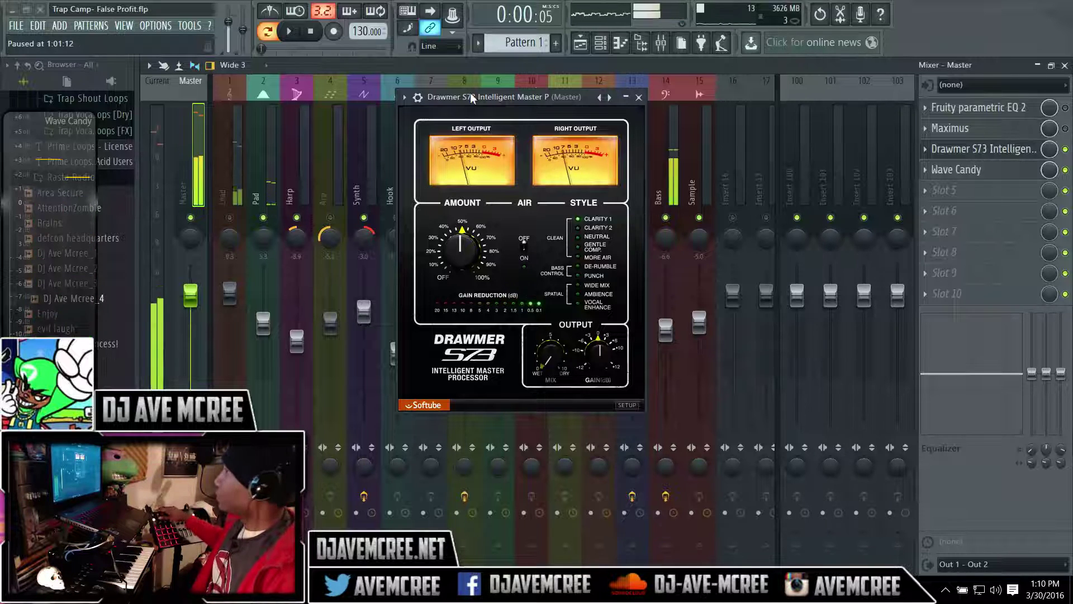
{"action": "key", "text": "space"}
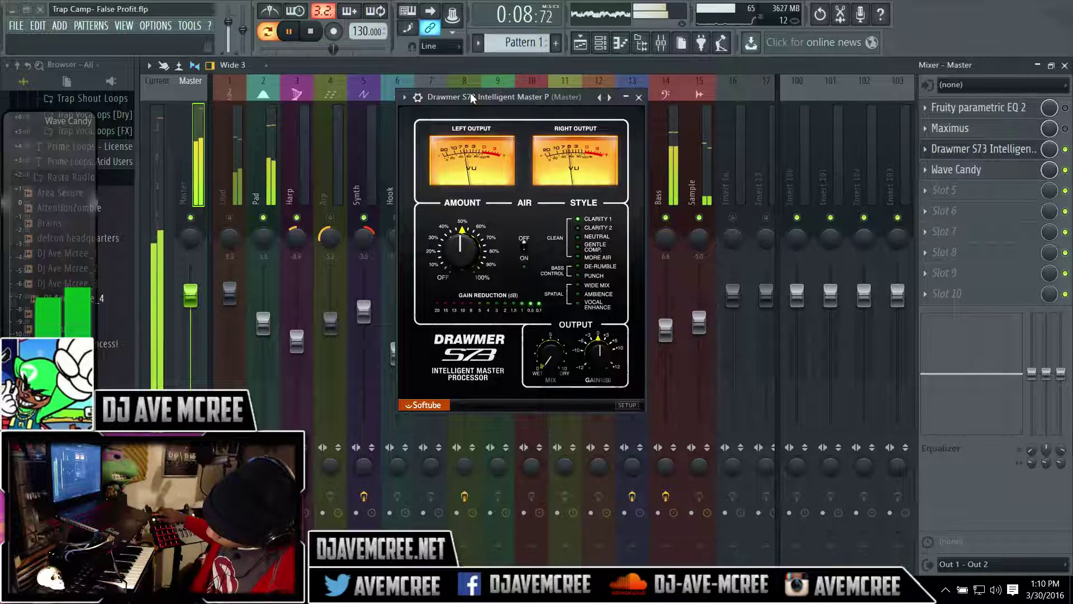
{"action": "key", "text": "space"}
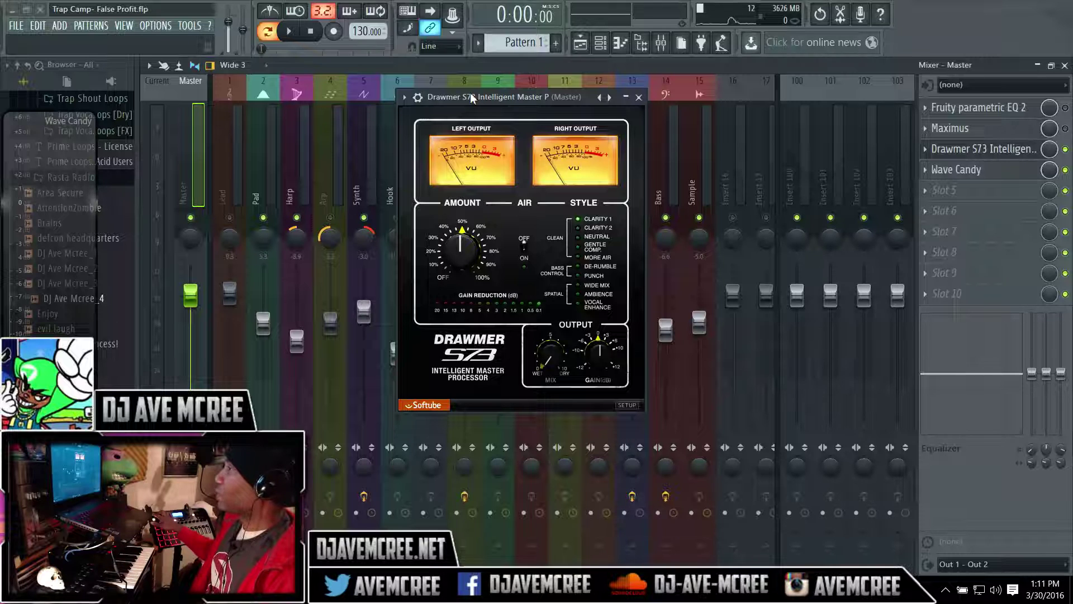
- During playback, set the Drawmer S73 Mix to 5.1, raise the Amount to MAX, and bring it back to 50.5
{"action": "key", "text": "space"}
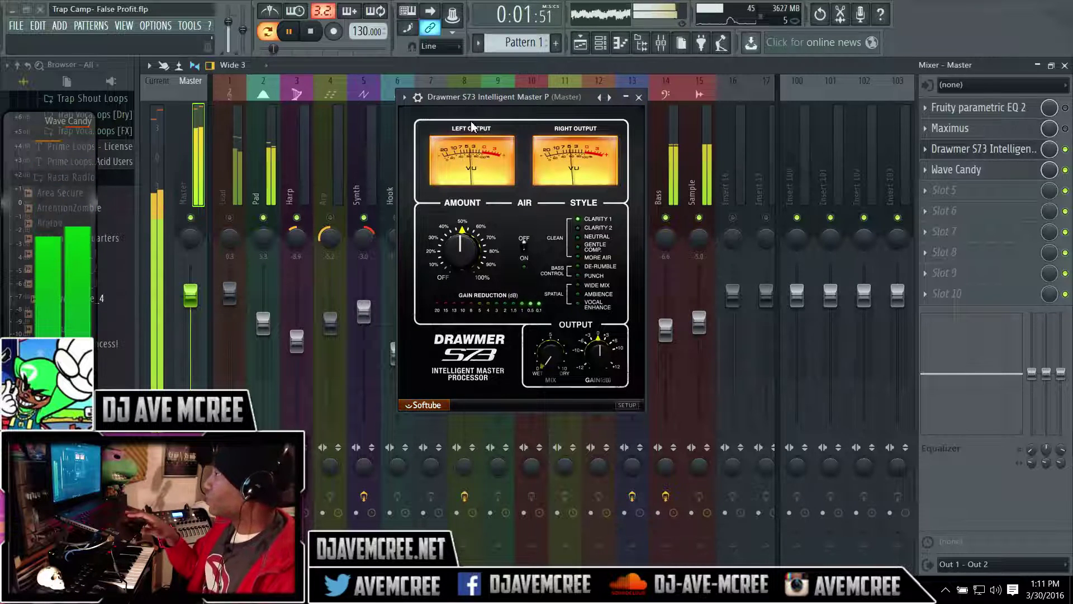
{"action": "left_click_drag", "start_coordinate": [557, 351], "coordinate": [544, 289]}
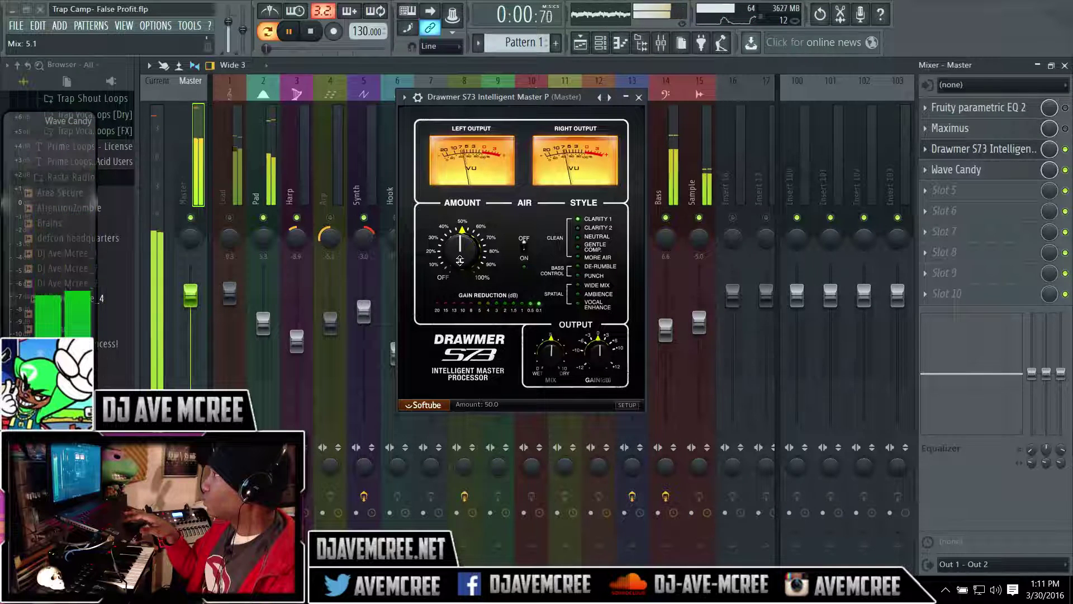
{"action": "left_click_drag", "start_coordinate": [459, 260], "coordinate": [448, 182]}
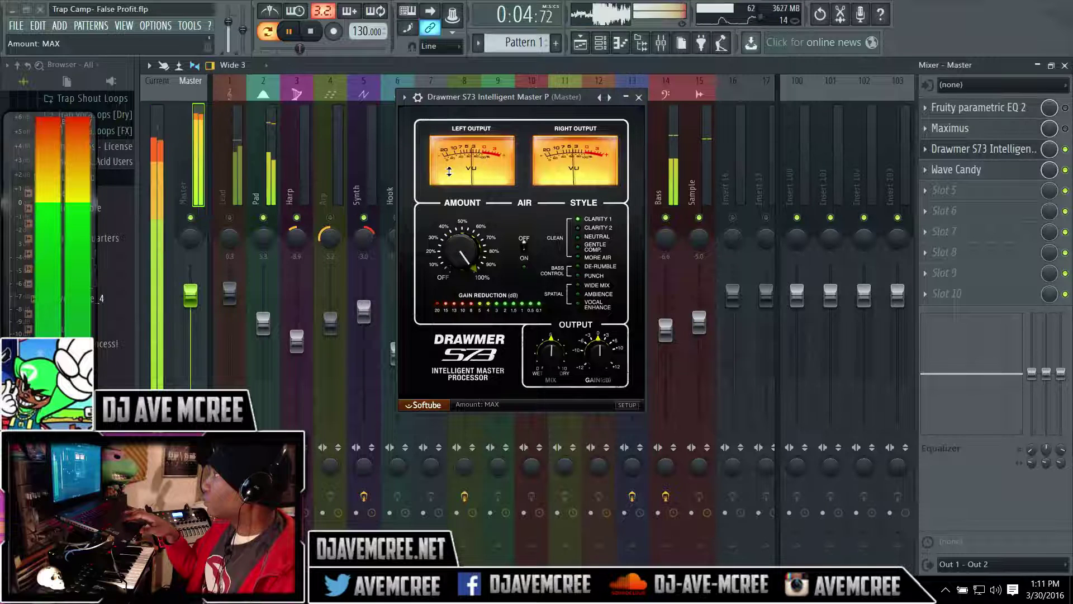
{"action": "left_click_drag", "start_coordinate": [448, 171], "coordinate": [474, 333]}
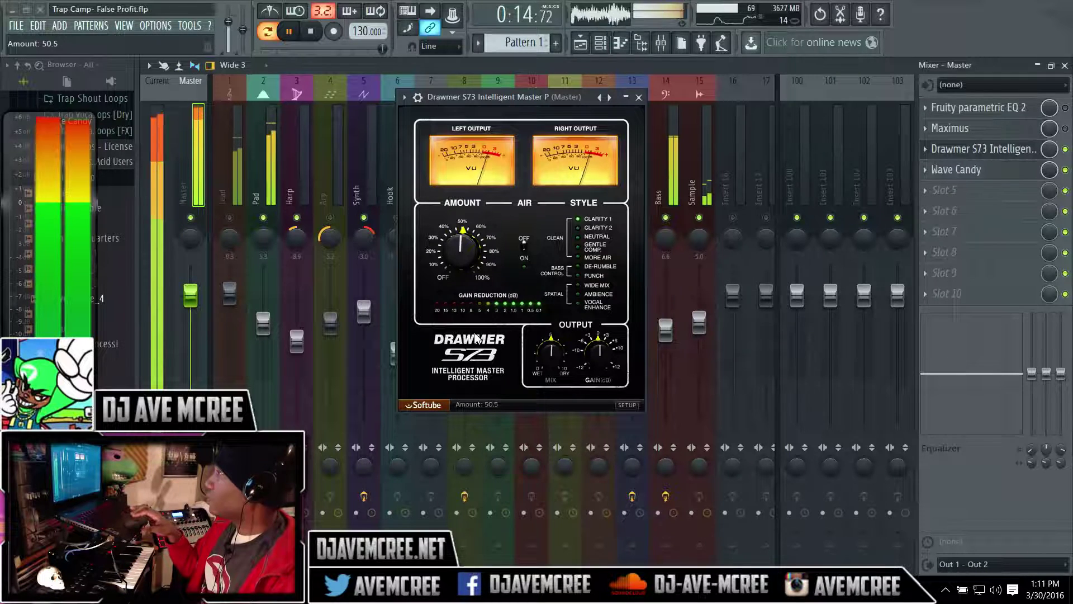
{"action": "key", "text": "space"}
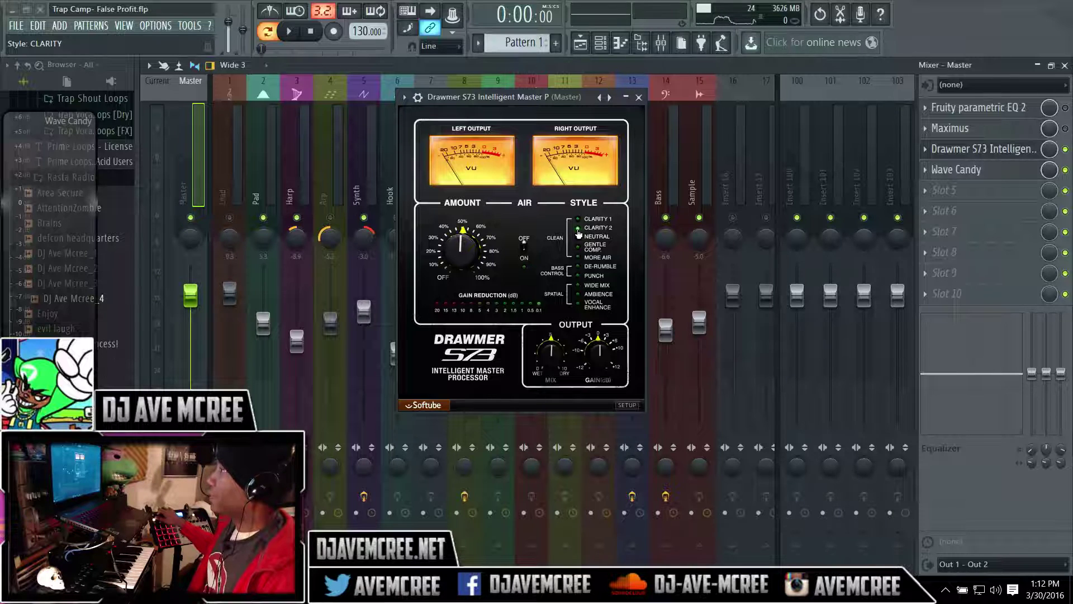
- Audition the Clarity 2 style and set the output Mix fully to WET
{"action": "key", "text": "space"}
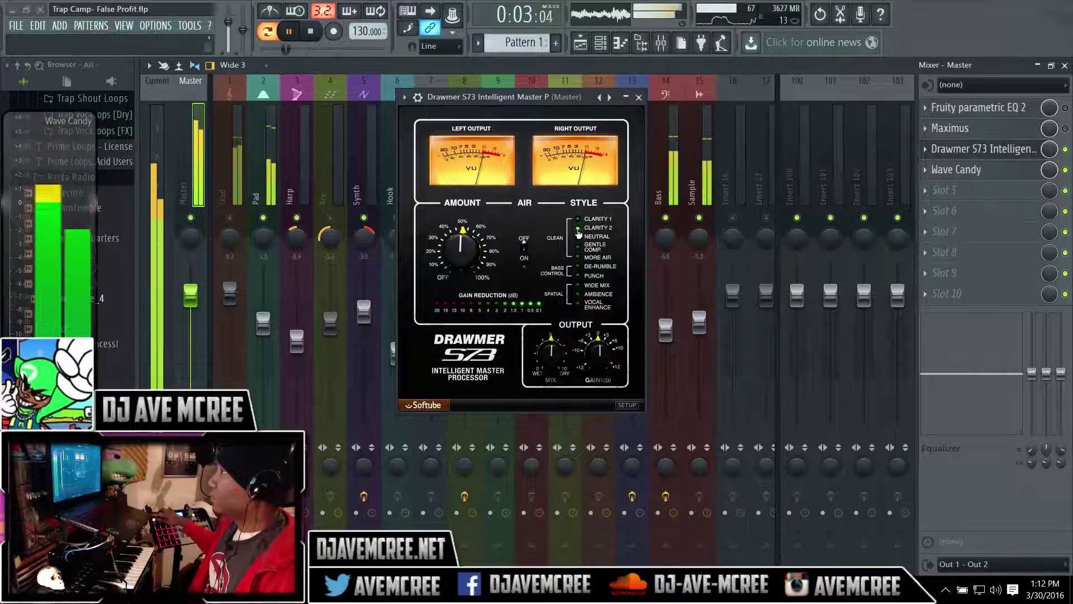
{"action": "key", "text": "space"}
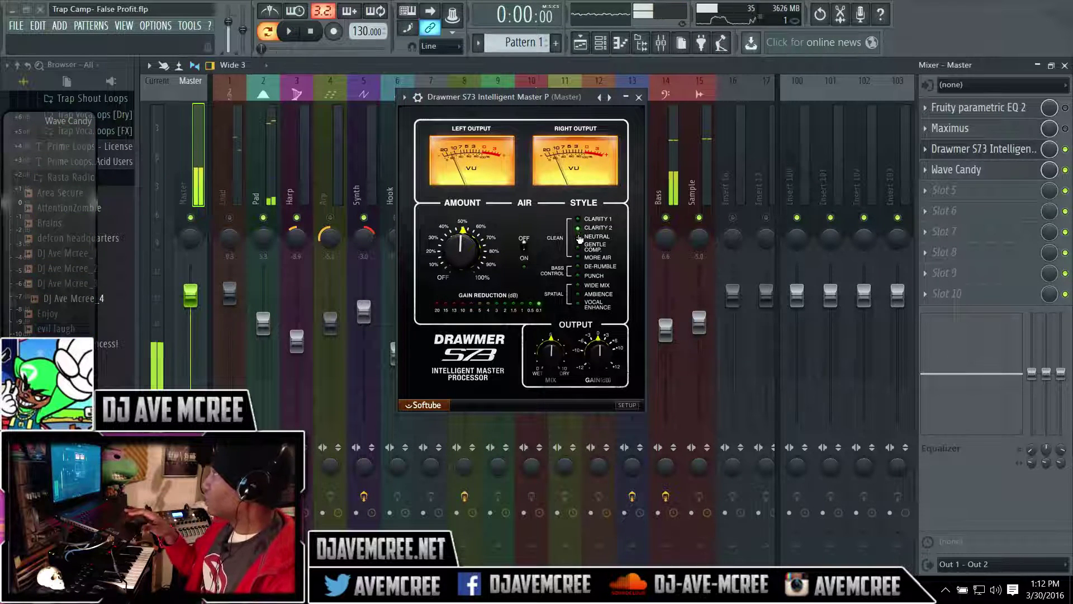
{"action": "left_click_drag", "start_coordinate": [550, 351], "coordinate": [550, 385]}
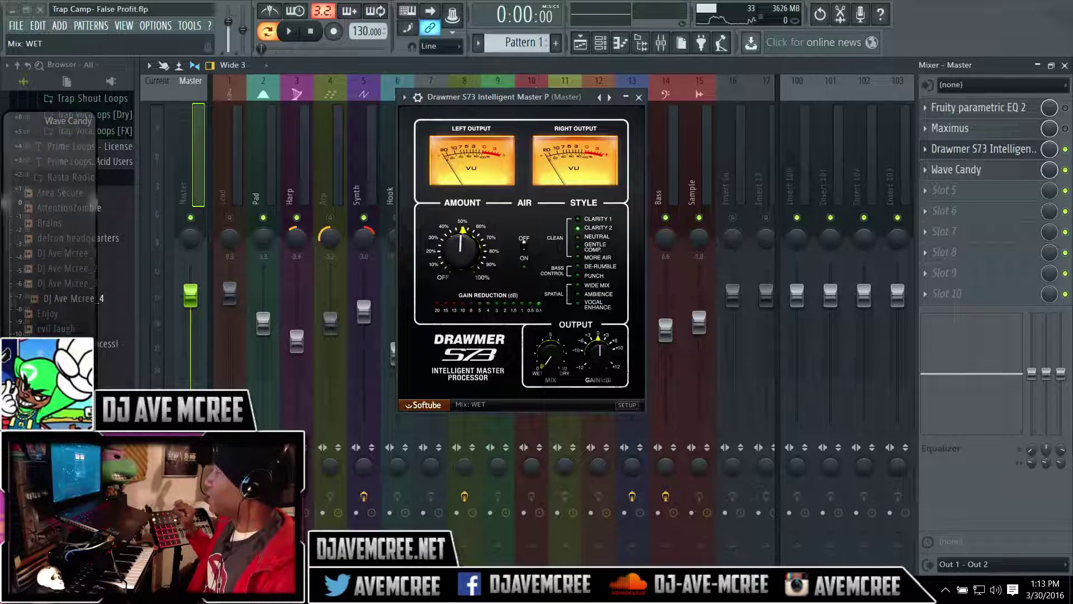
{"action": "key", "text": "space"}
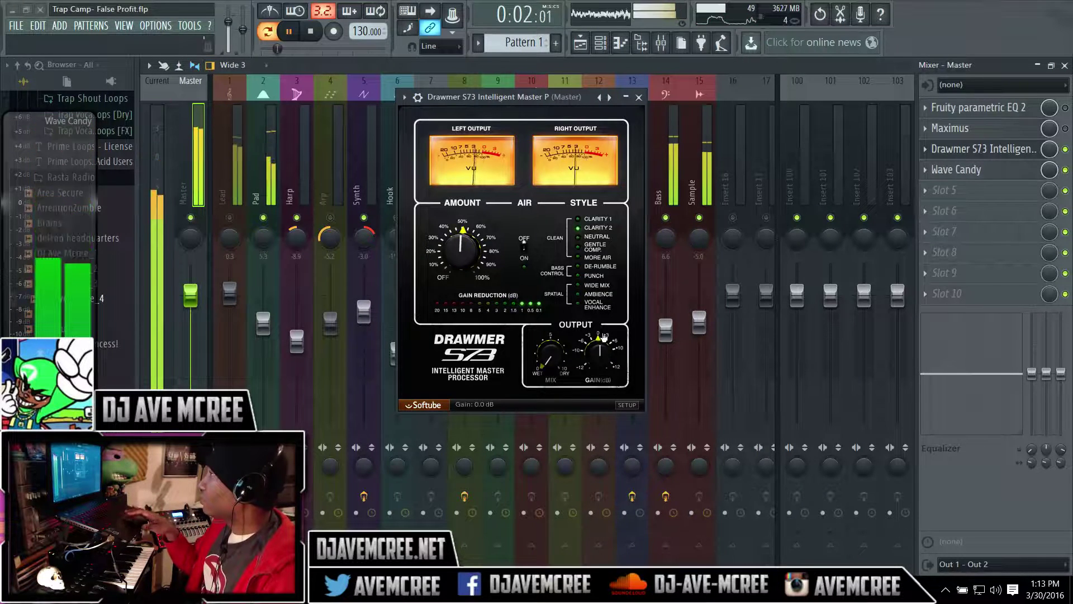
- Audition the Neutral, De-Rumble, Punch and Wide Mix styles one after another on the master
{"action": "left_click", "coordinate": [583, 244]}
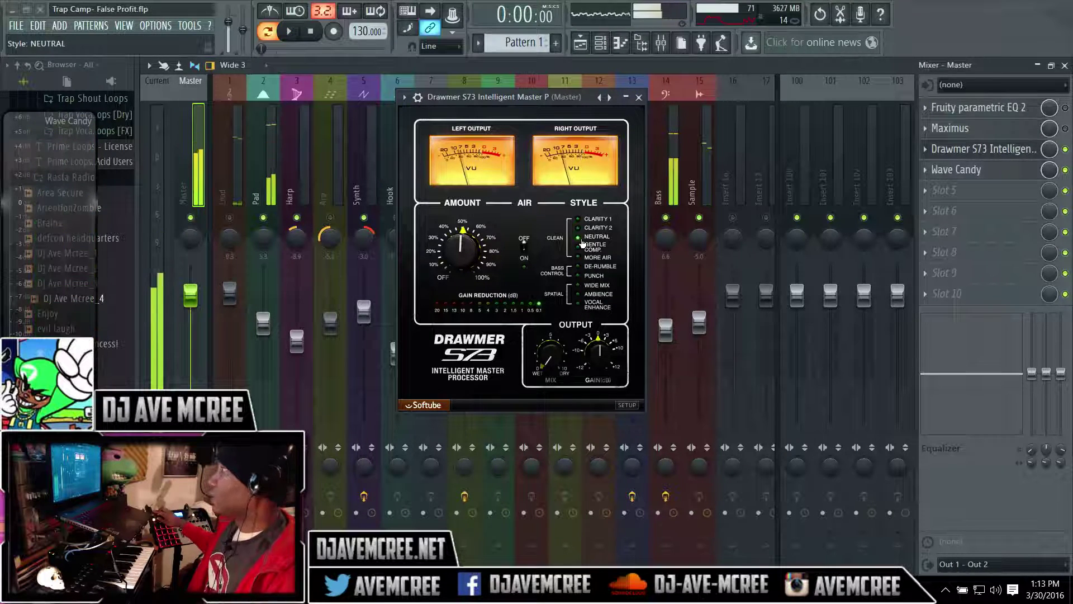
{"action": "left_click", "coordinate": [583, 267]}
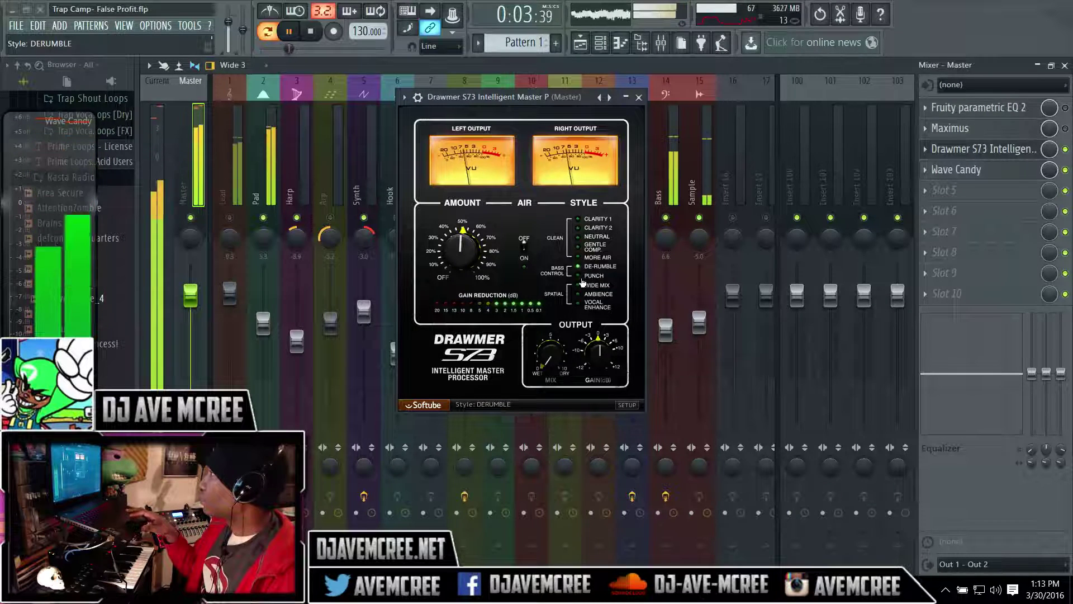
{"action": "left_click", "coordinate": [582, 277]}
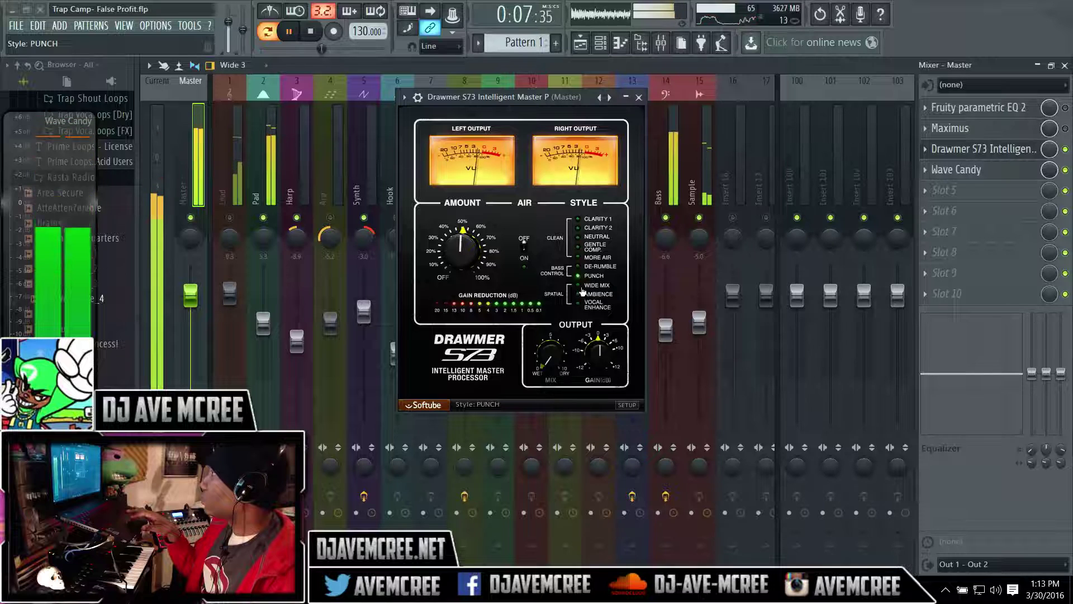
{"action": "left_click", "coordinate": [581, 288]}
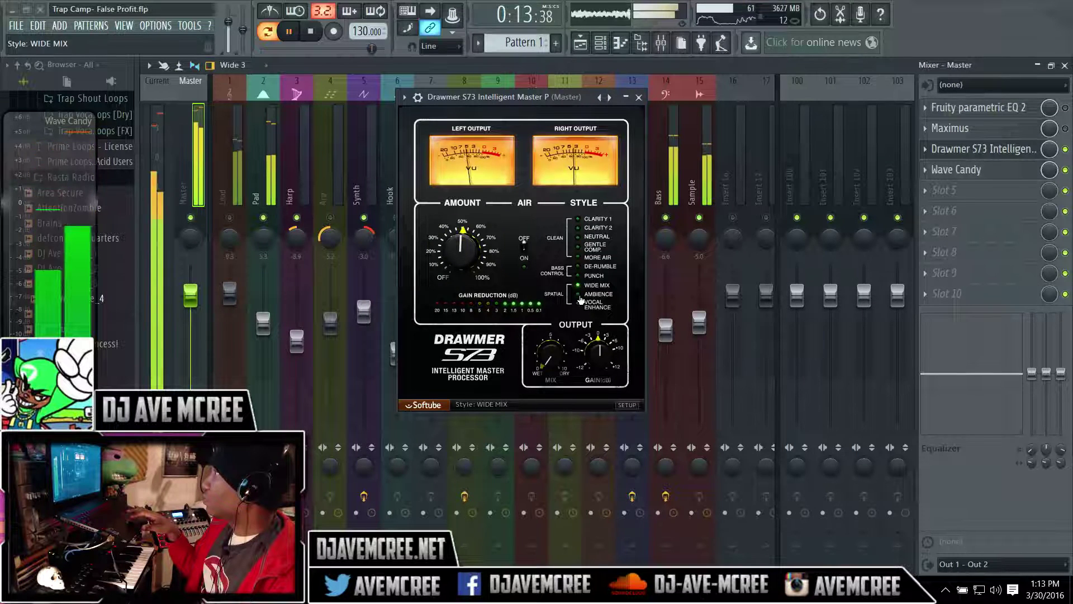
- With the Wide Mix style playing, set the Amount to 47.5 and the output Gain to 0.3 dB
{"action": "mouse_move", "coordinate": [467, 249]}
{"action": "mouse_move", "coordinate": [467, 250]}
{"action": "left_mouse_down"}
{"action": "mouse_move", "coordinate": [471, 296]}
{"action": "mouse_move", "coordinate": [465, 225]}
{"action": "mouse_move", "coordinate": [465, 253]}
{"action": "left_mouse_up"}
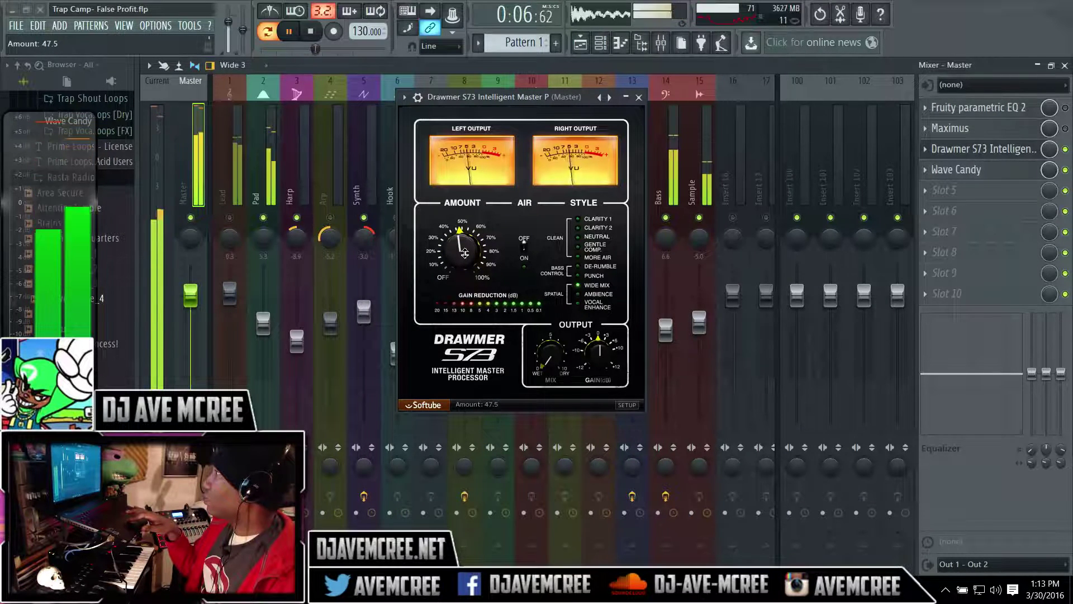
{"action": "mouse_move", "coordinate": [585, 357]}
{"action": "left_mouse_down"}
{"action": "mouse_move", "coordinate": [586, 335]}
{"action": "mouse_move", "coordinate": [595, 360]}
{"action": "left_mouse_up"}
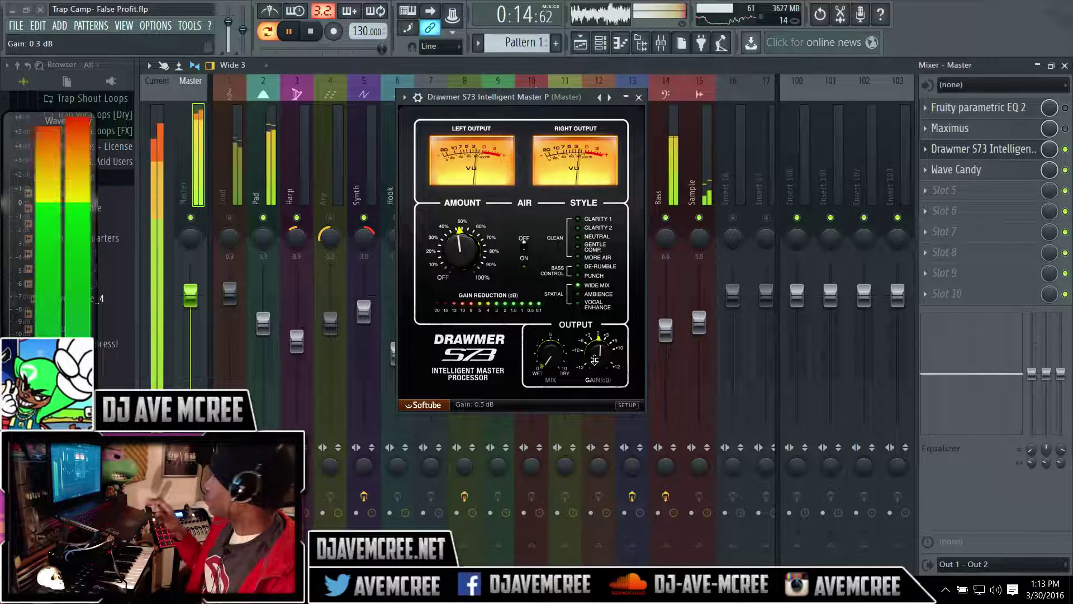
{"action": "key", "text": "space"}
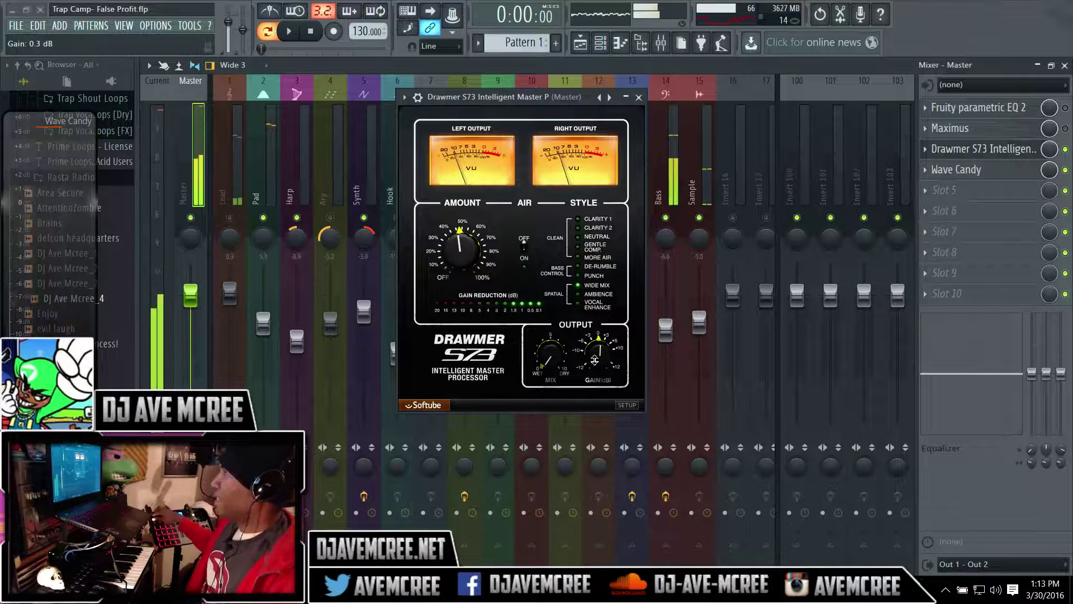
- Choose the Ambience style and set the Amount to 52.5 while listening to the pattern
{"action": "left_click", "coordinate": [581, 299]}
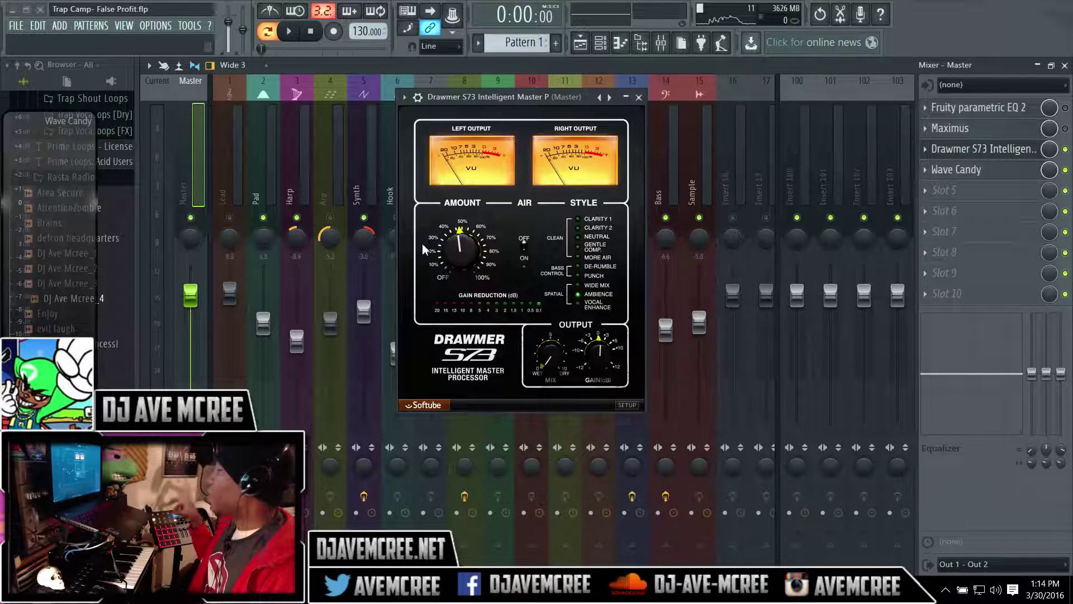
{"action": "key", "text": "space"}
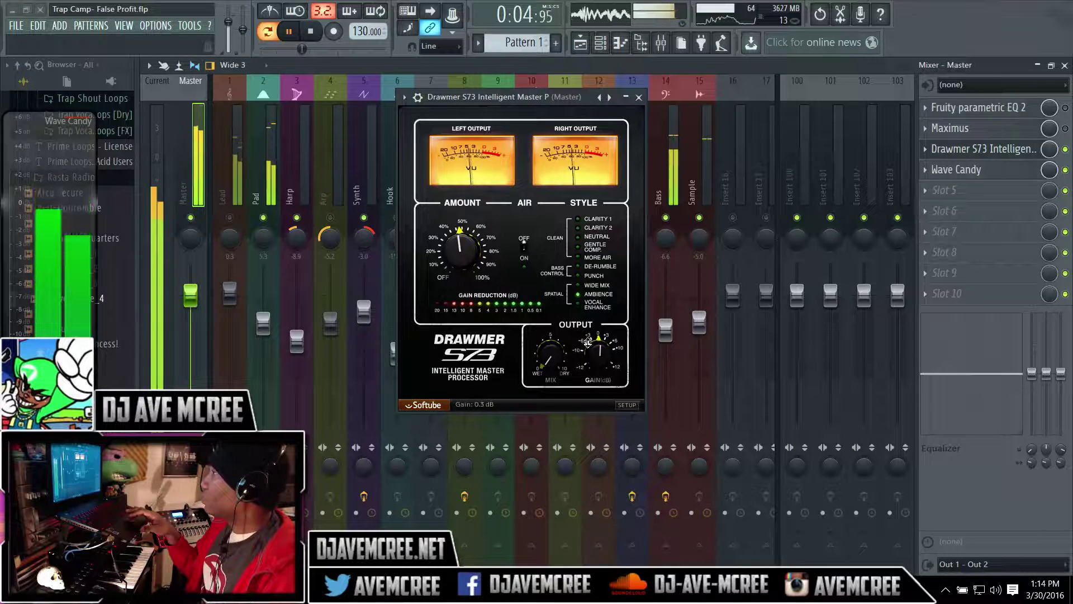
{"action": "left_click_drag", "start_coordinate": [462, 253], "coordinate": [458, 248]}
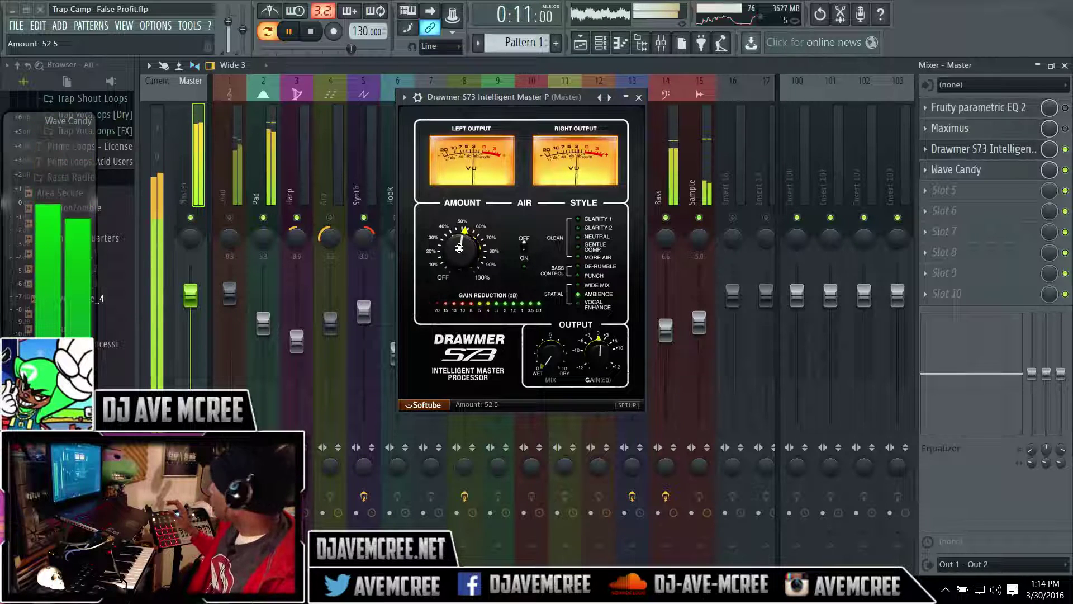
{"action": "key", "text": "space"}
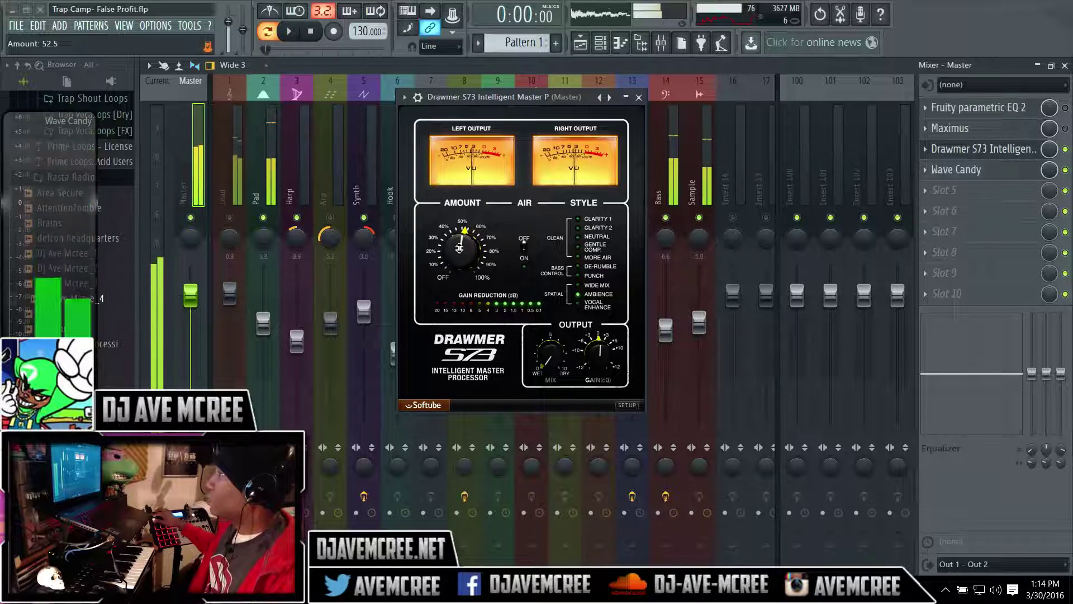
- Choose the Vocal Enhance style and listen to the pattern with it
{"action": "left_click", "coordinate": [578, 306]}
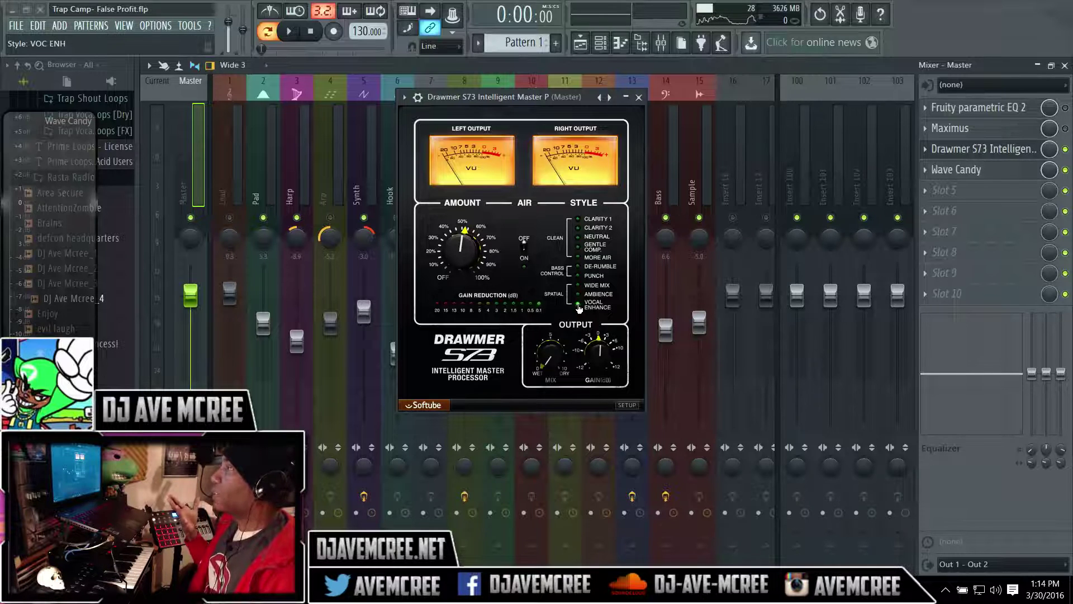
{"action": "key", "text": "space"}
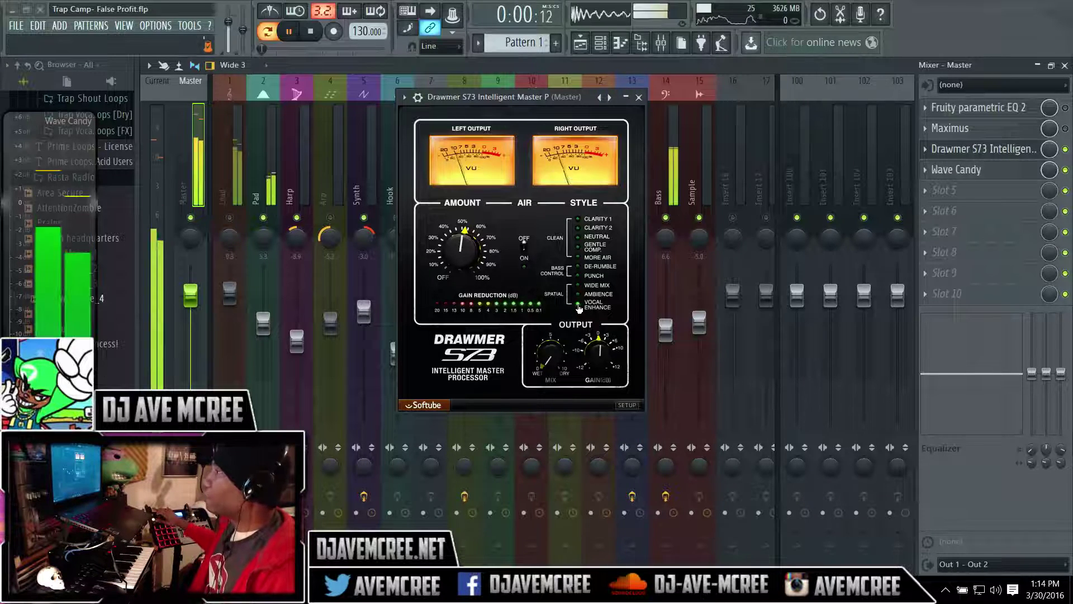
{"action": "key", "text": "space"}
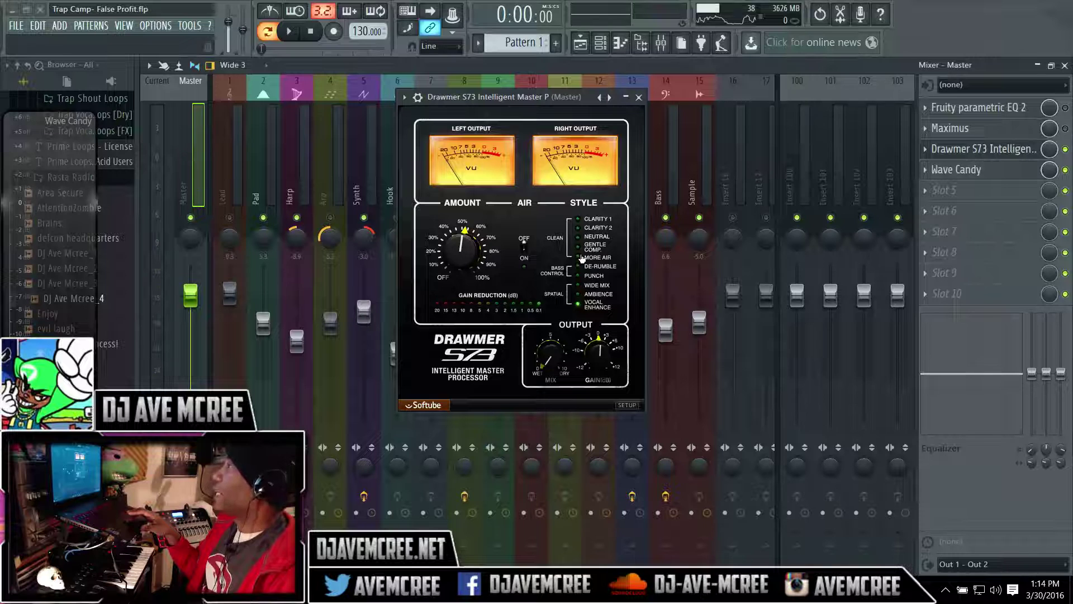
- Listen to the pattern with the Clarity 1 style again and change the style to Clarity 2
{"action": "left_click", "coordinate": [578, 227]}
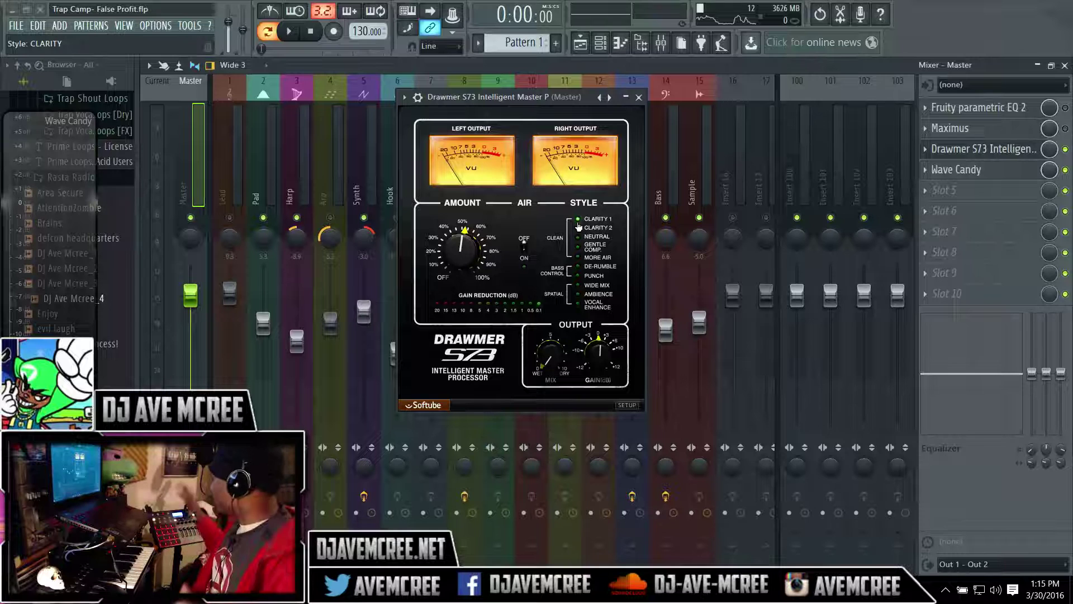
{"action": "key", "text": "space"}
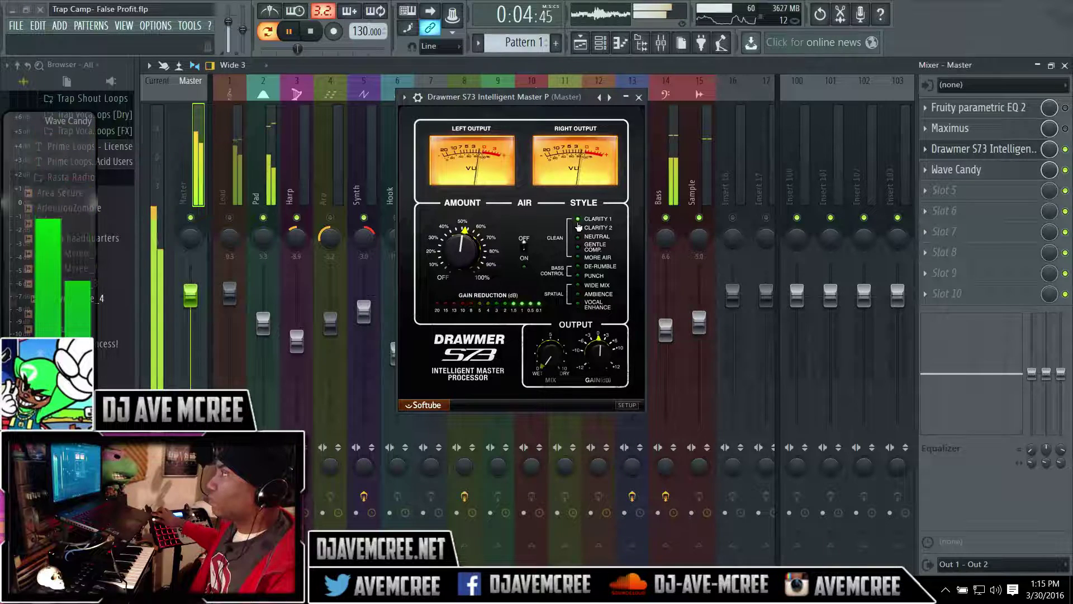
{"action": "key", "text": "space"}
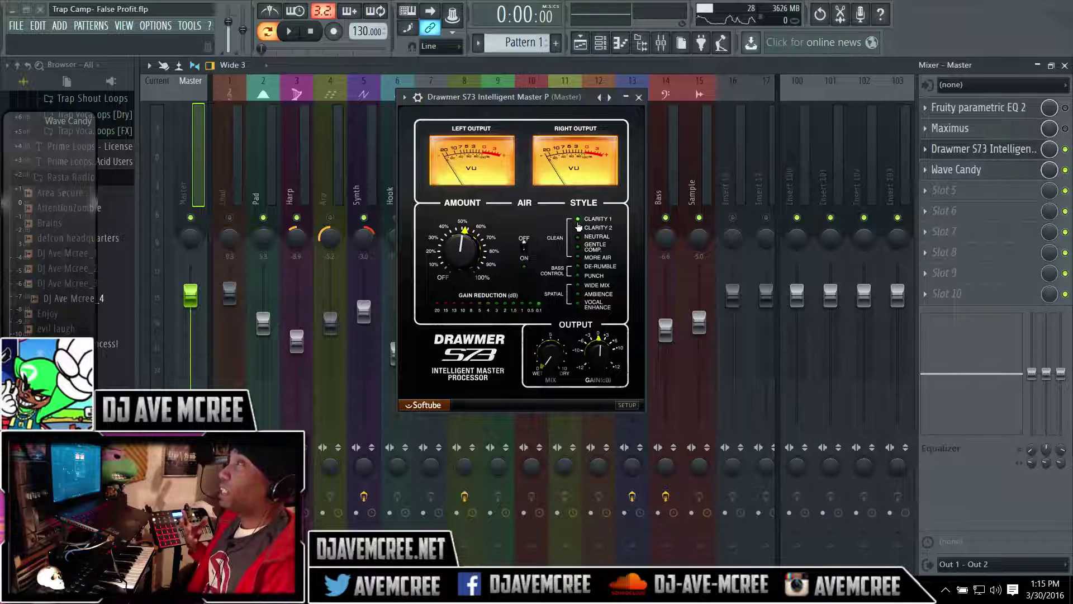
{"action": "left_click", "coordinate": [580, 229]}
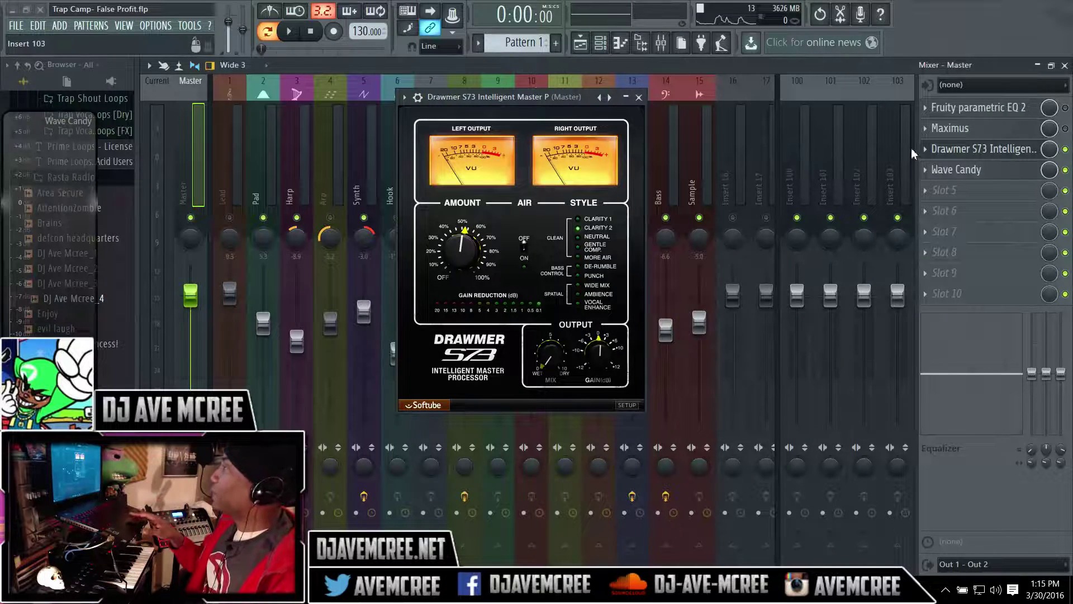
{"action": "left_click", "coordinate": [936, 134]}
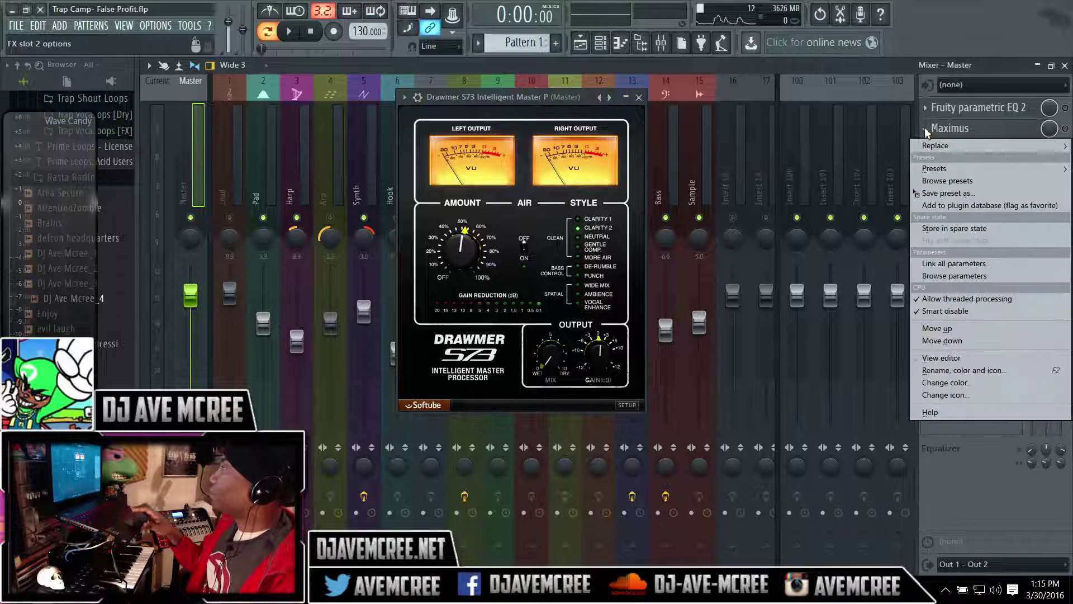
{"action": "mouse_move", "coordinate": [929, 148]}
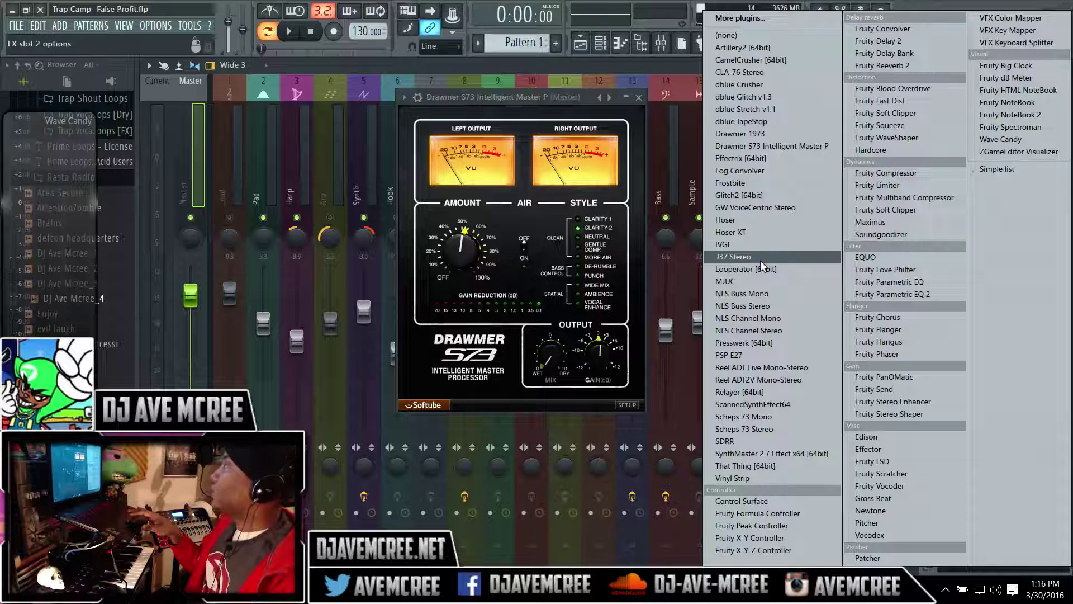
{"action": "left_click", "coordinate": [664, 62]}
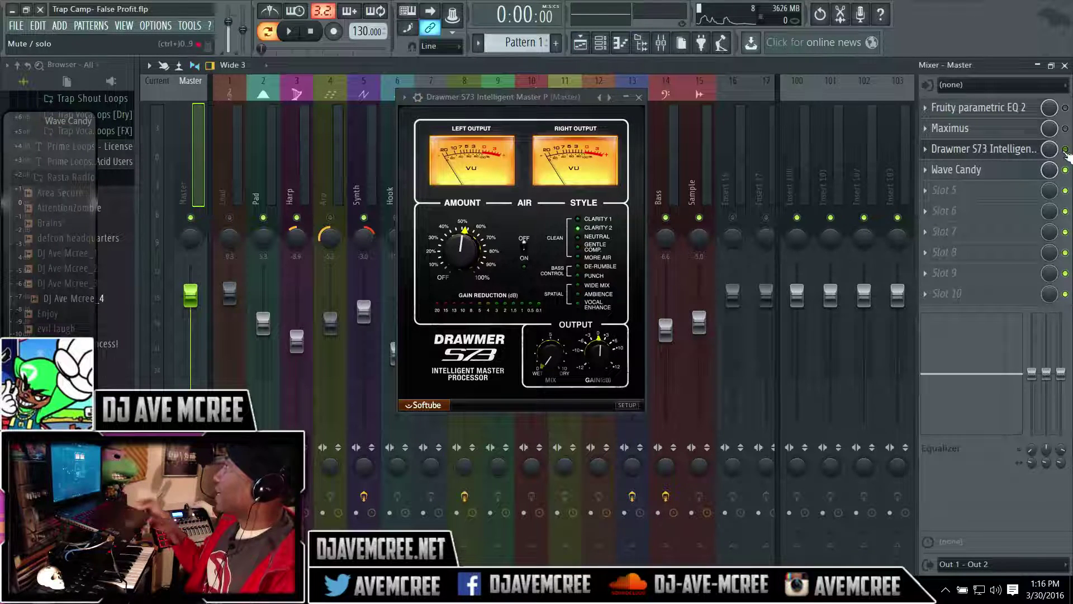
- Compare the playing pattern with the Drawmer S73 bypassed and enabled on the master track, ending with the plugin enabled
{"action": "key", "text": "space"}
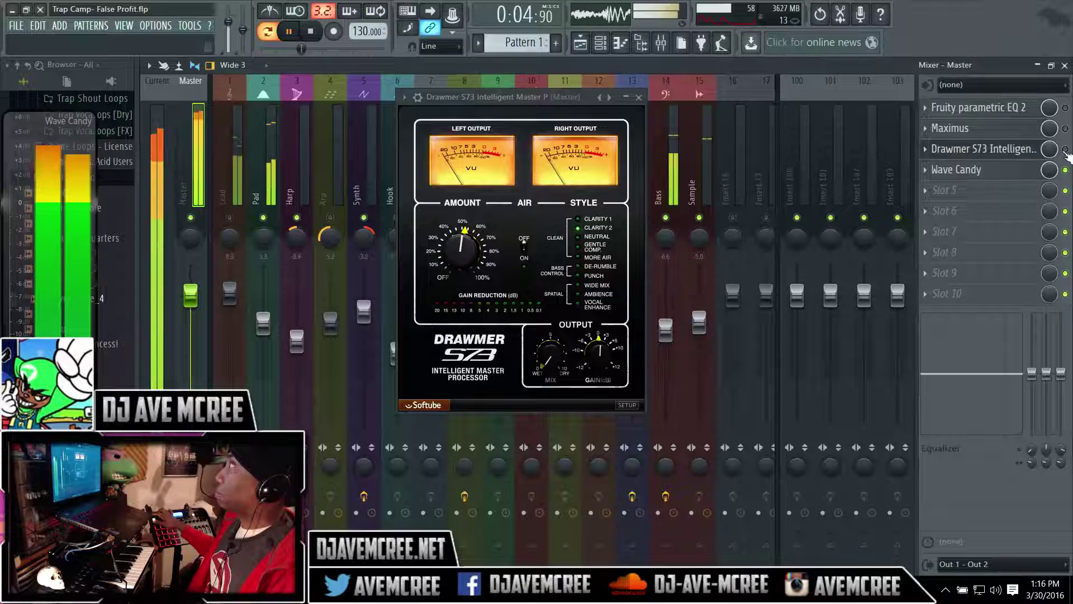
{"action": "key", "text": "space"}
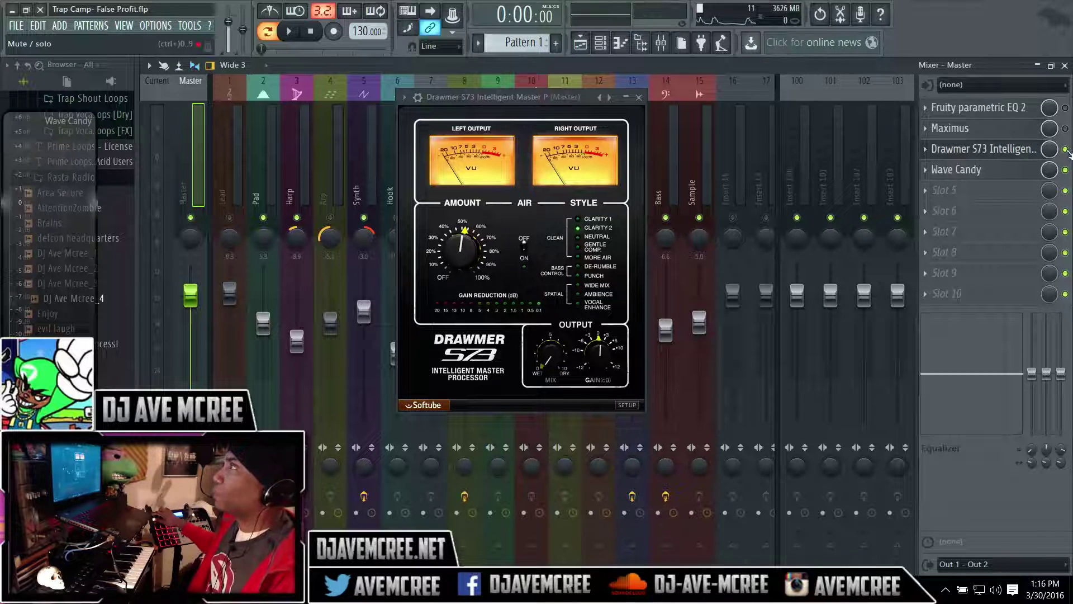
{"action": "key", "text": "space"}
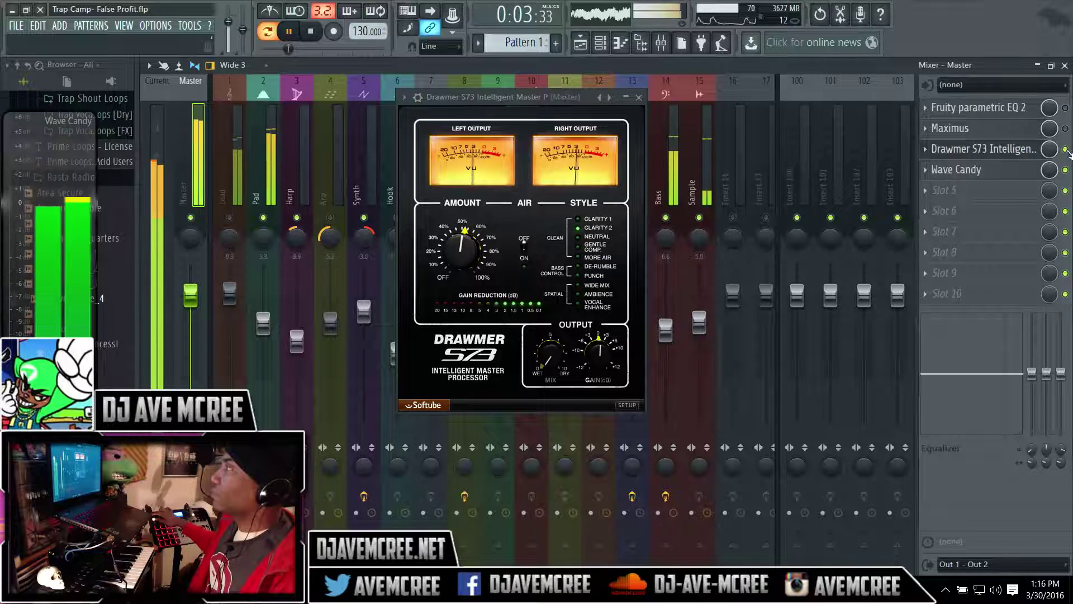
{"action": "key", "text": "space"}
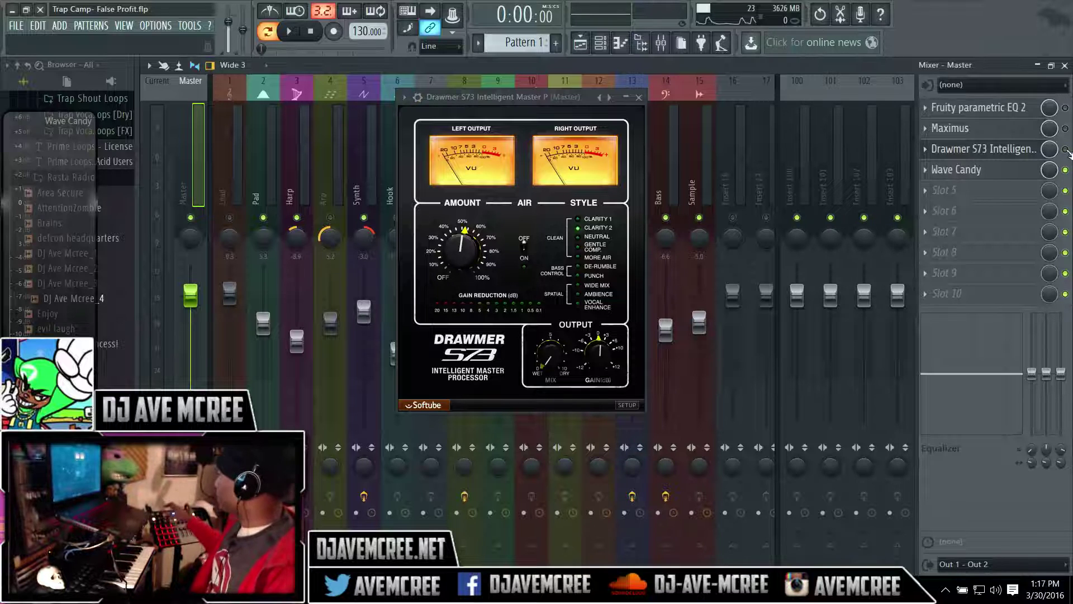
{"action": "key", "text": "space"}
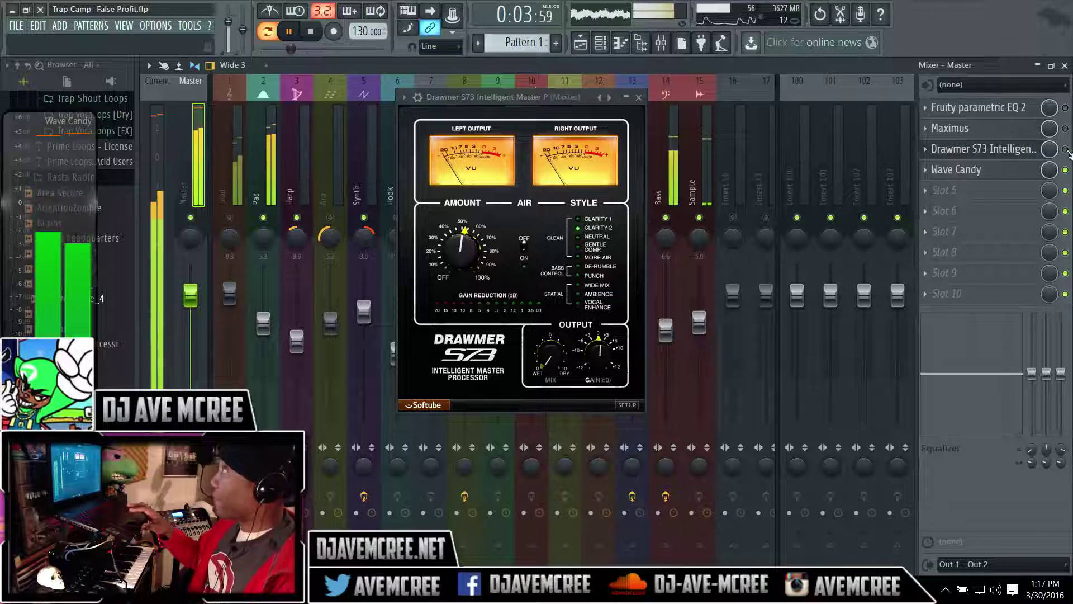
{"action": "left_click", "coordinate": [1065, 149]}
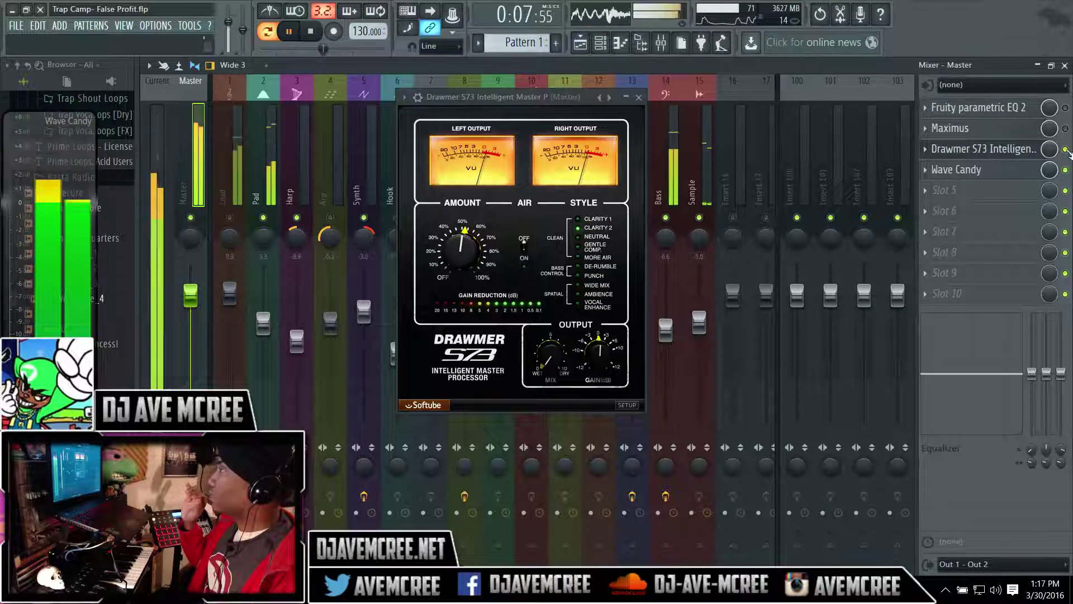
{"action": "key", "text": "space"}
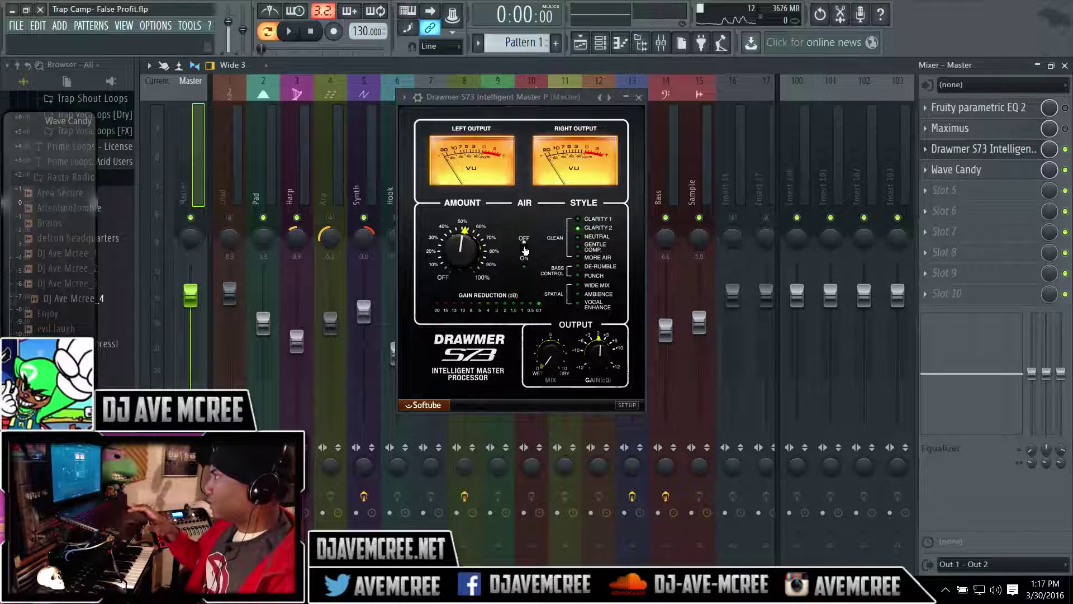
- Compare the playing pattern with the Drawmer S73's Air setting on and off, ending with Air off and playback stopped
{"action": "left_click_drag", "start_coordinate": [525, 251], "coordinate": [525, 259]}
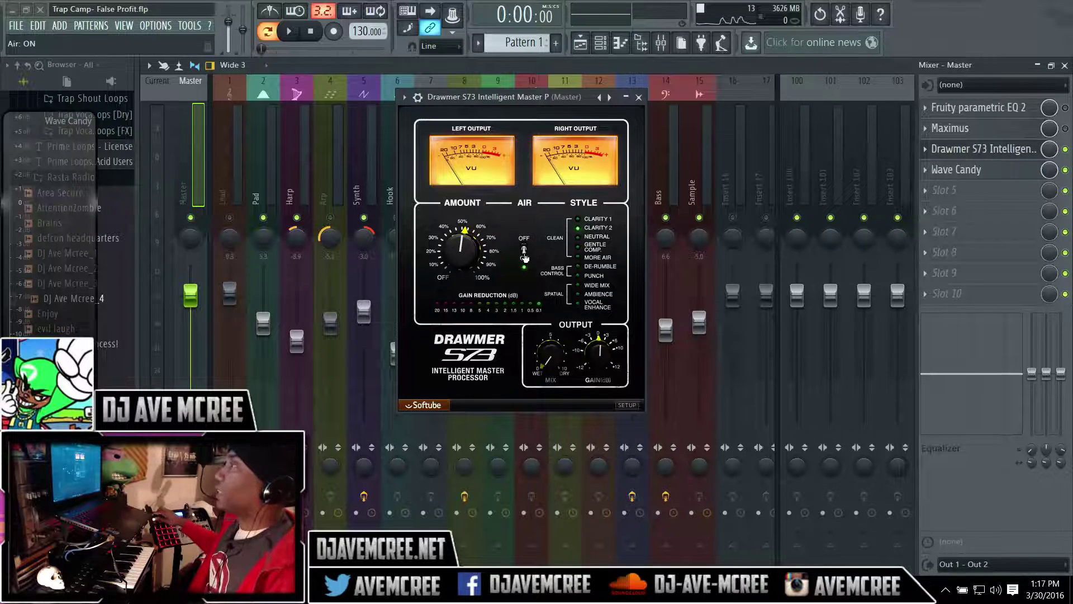
{"action": "key", "text": "space"}
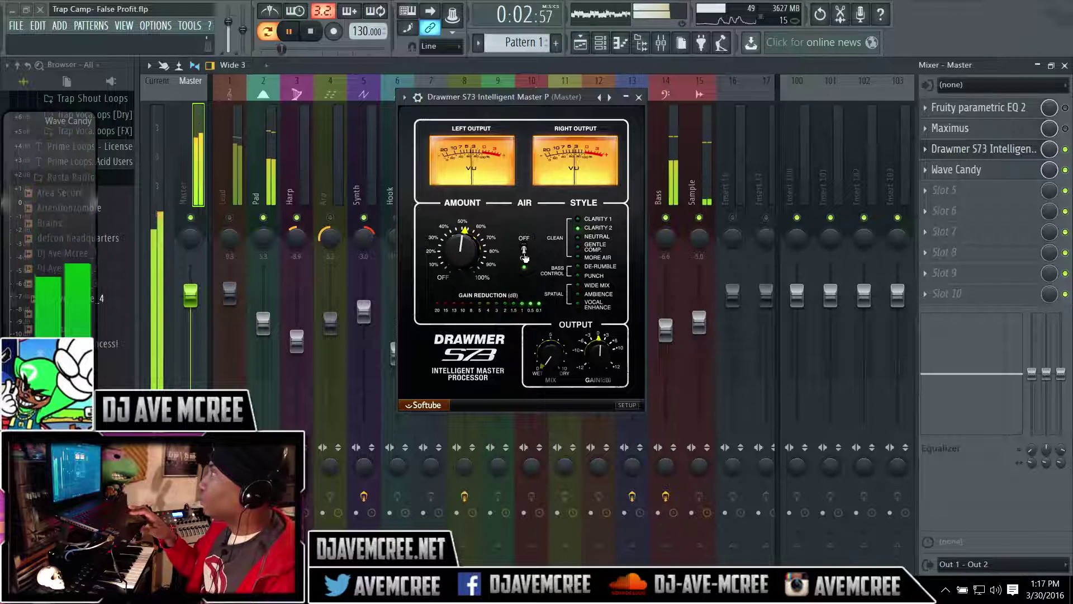
{"action": "left_click", "coordinate": [523, 253]}
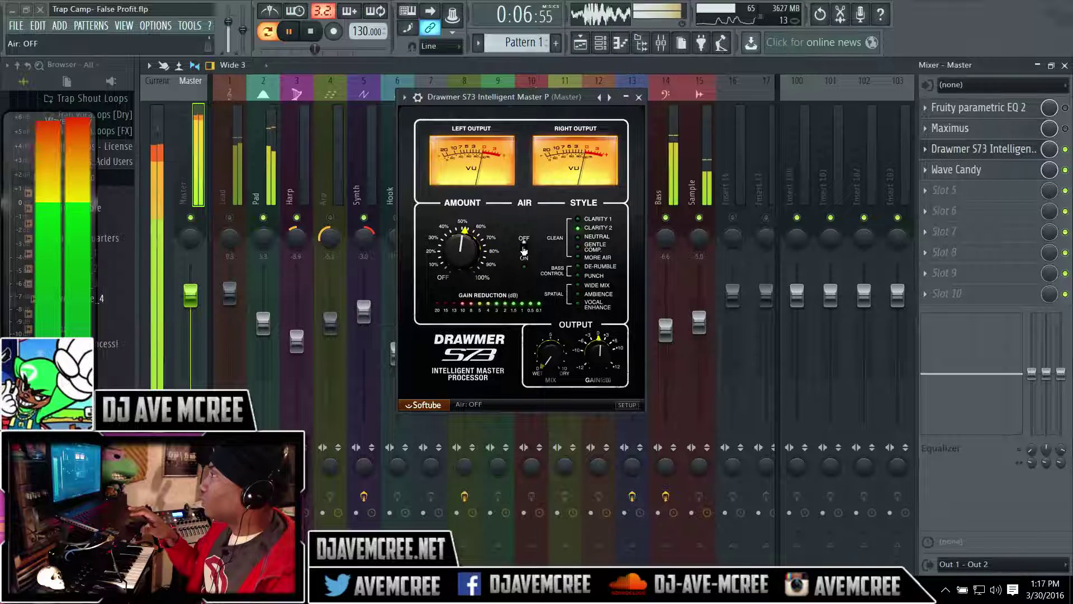
{"action": "left_click", "coordinate": [523, 252]}
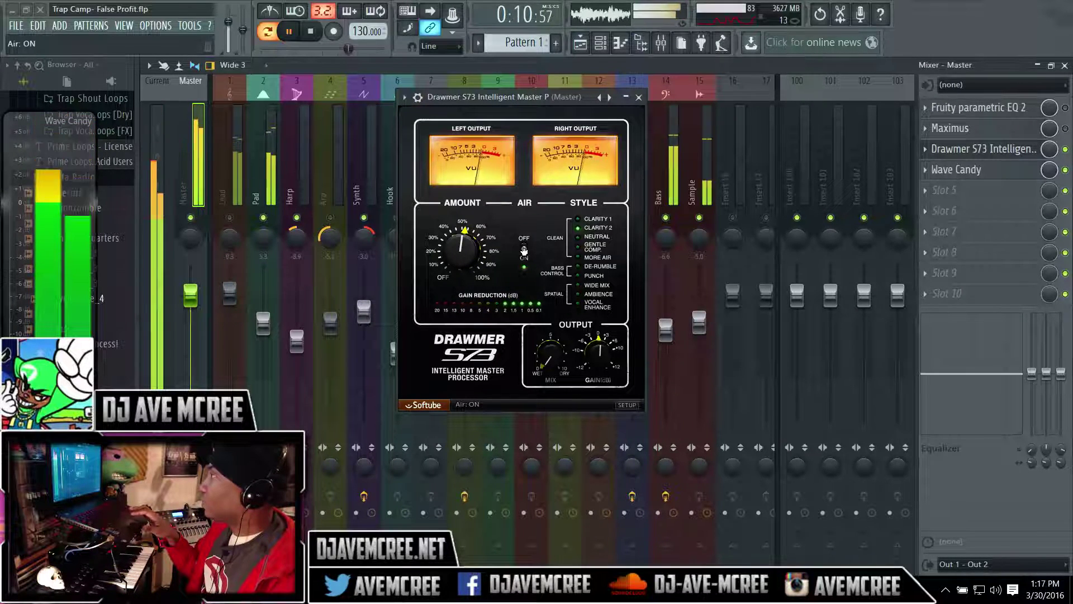
{"action": "left_click", "coordinate": [523, 251]}
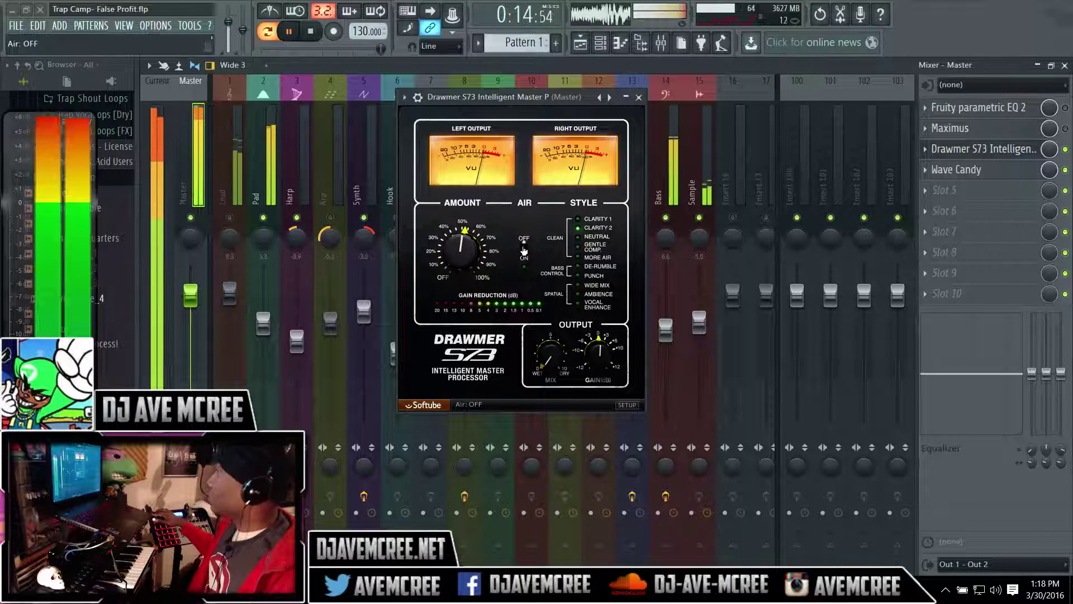
{"action": "key", "text": "space"}
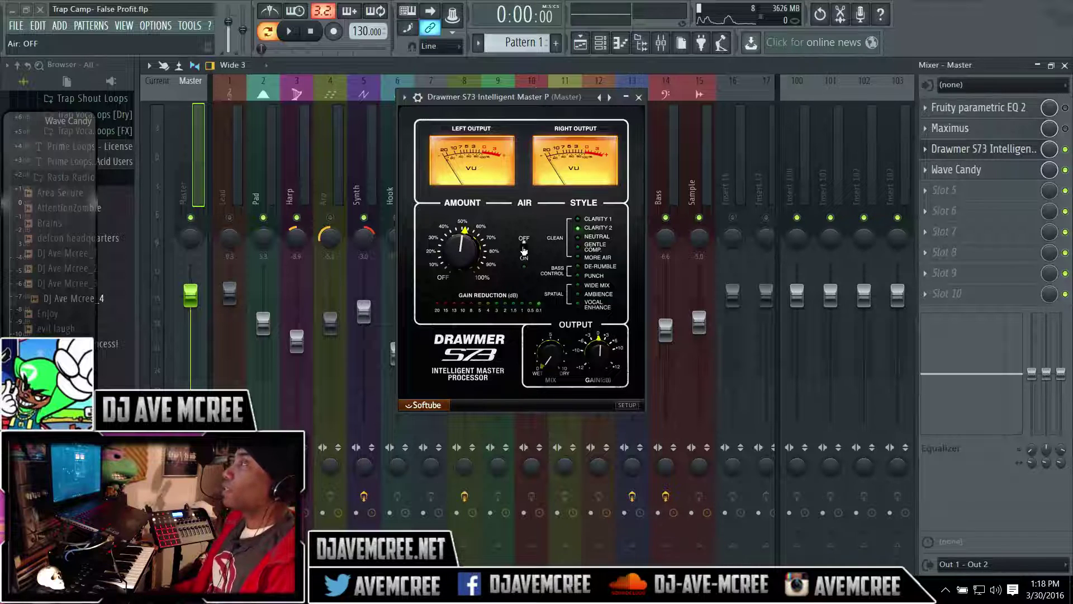
- Open Maximus on the master track, view its mid, high and master band settings, and close it
{"action": "left_click", "coordinate": [950, 128]}
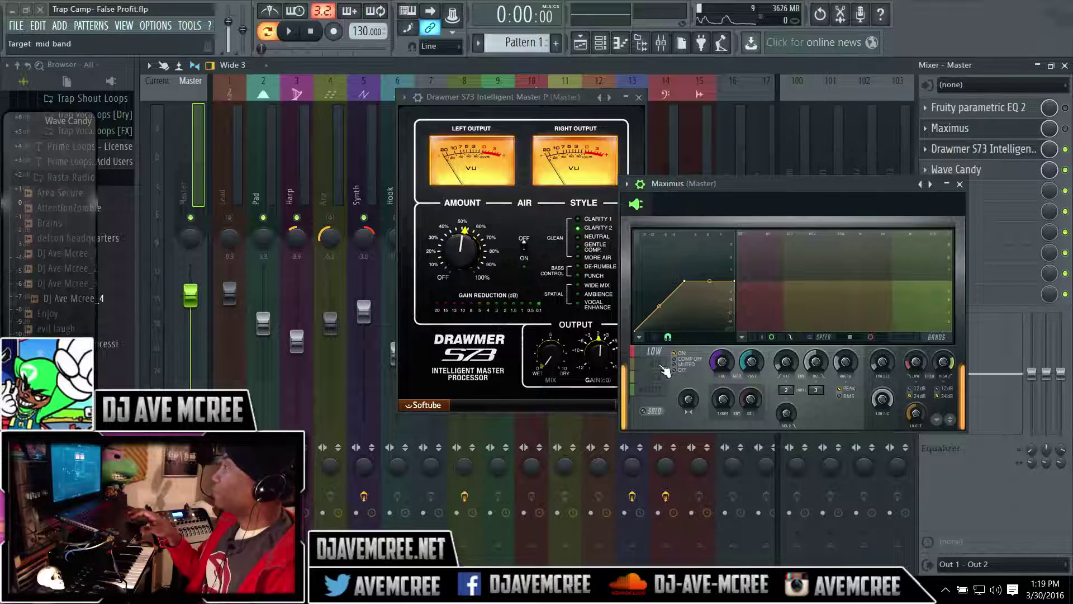
{"action": "left_click", "coordinate": [657, 379]}
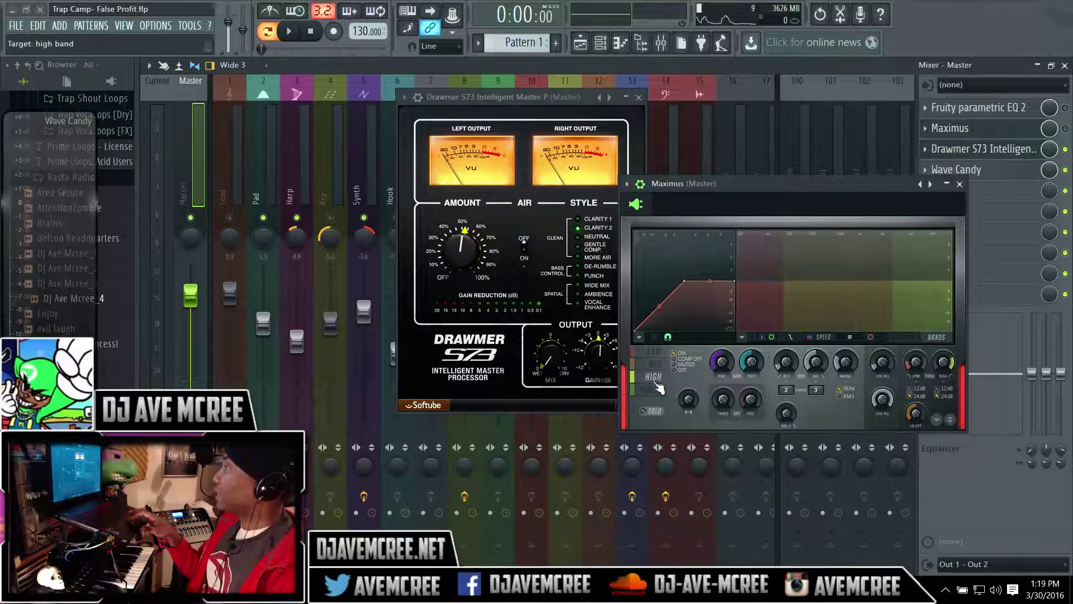
{"action": "left_click", "coordinate": [655, 388]}
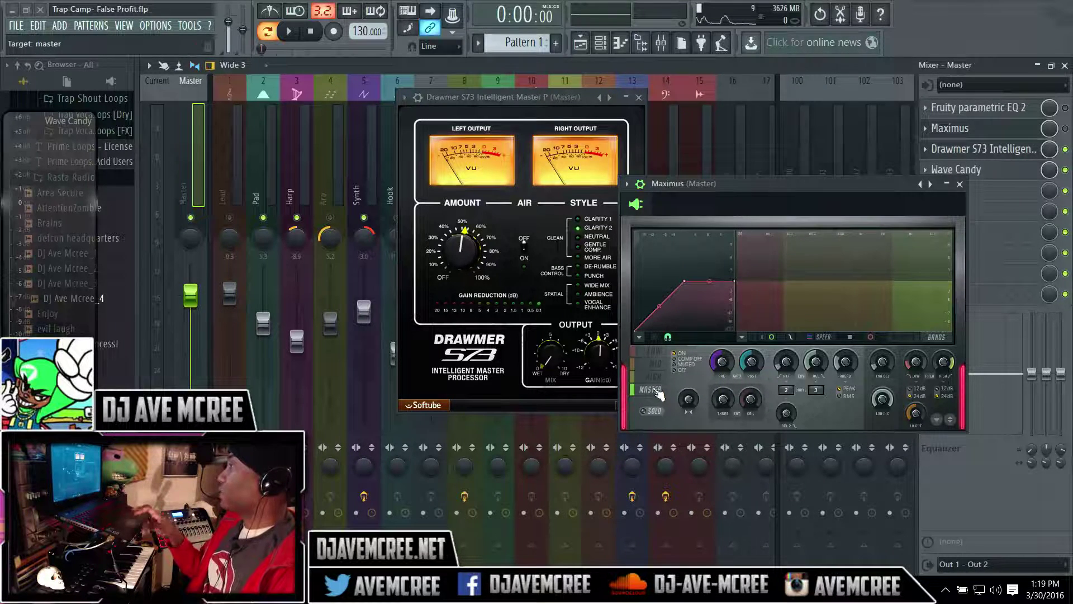
{"action": "left_click", "coordinate": [959, 184]}
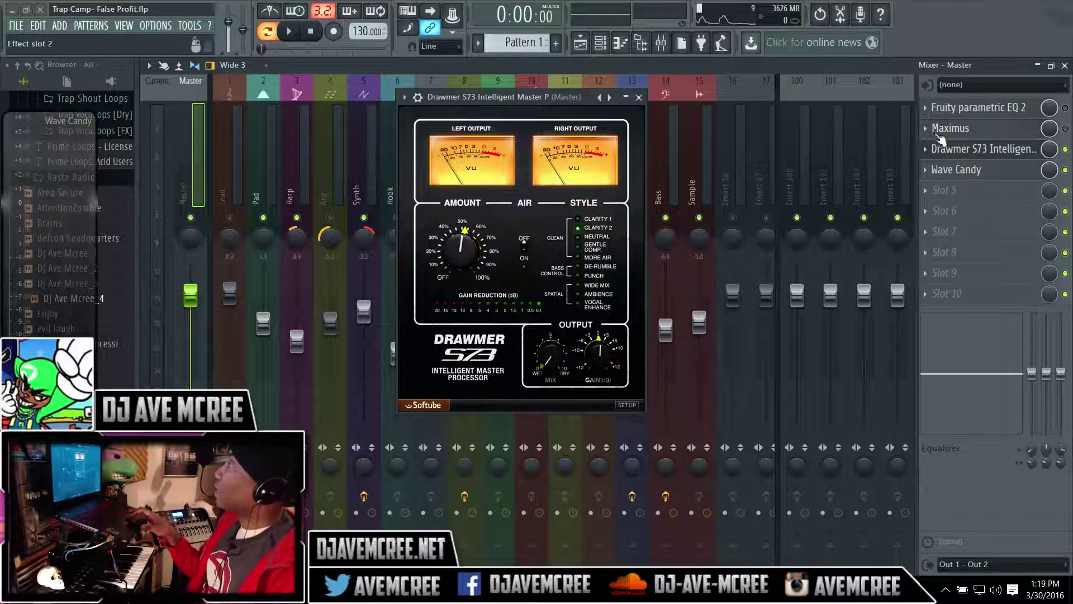
- Replace the Drawmer S73 on the master track with the Drawmer 1973 and show its complete interface beside the effect slots
{"action": "left_click", "coordinate": [927, 150]}
{"action": "mouse_move", "coordinate": [937, 170]}
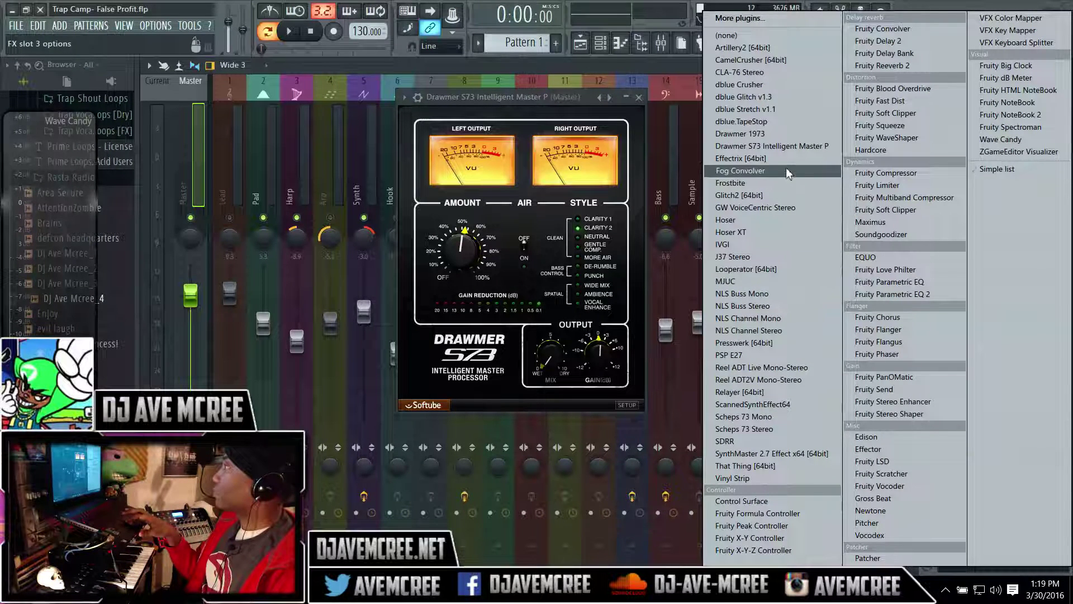
{"action": "left_click", "coordinate": [783, 134]}
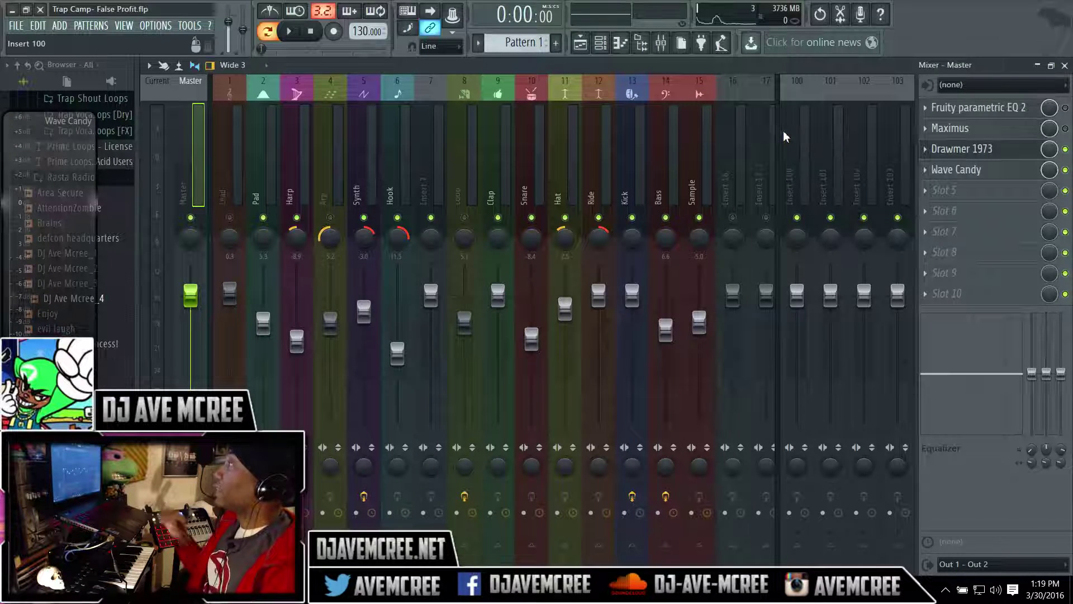
{"action": "left_click", "coordinate": [963, 157]}
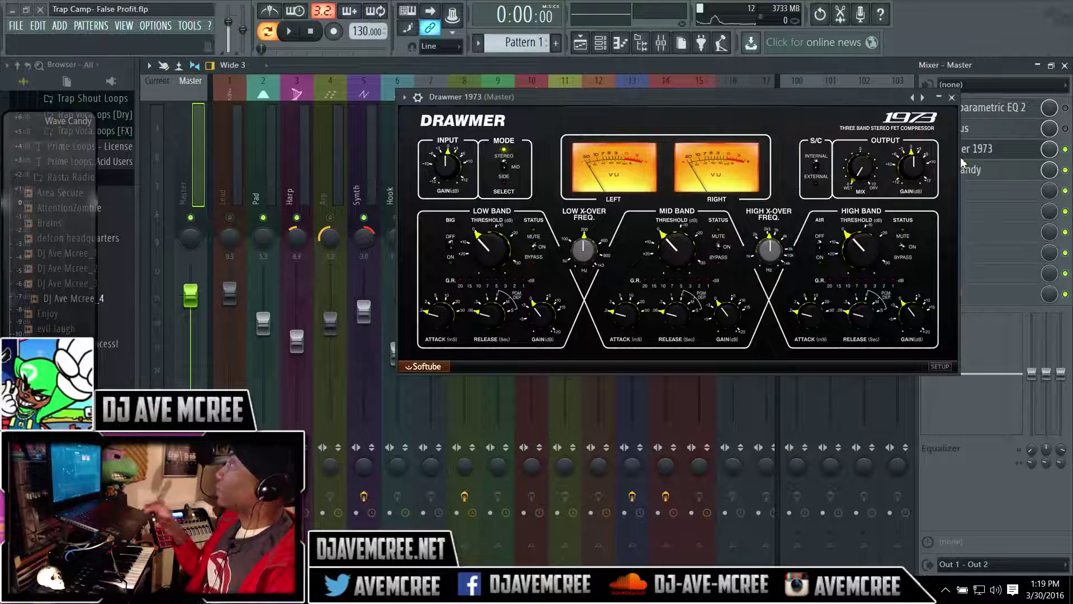
{"action": "left_click_drag", "start_coordinate": [773, 96], "coordinate": [702, 110]}
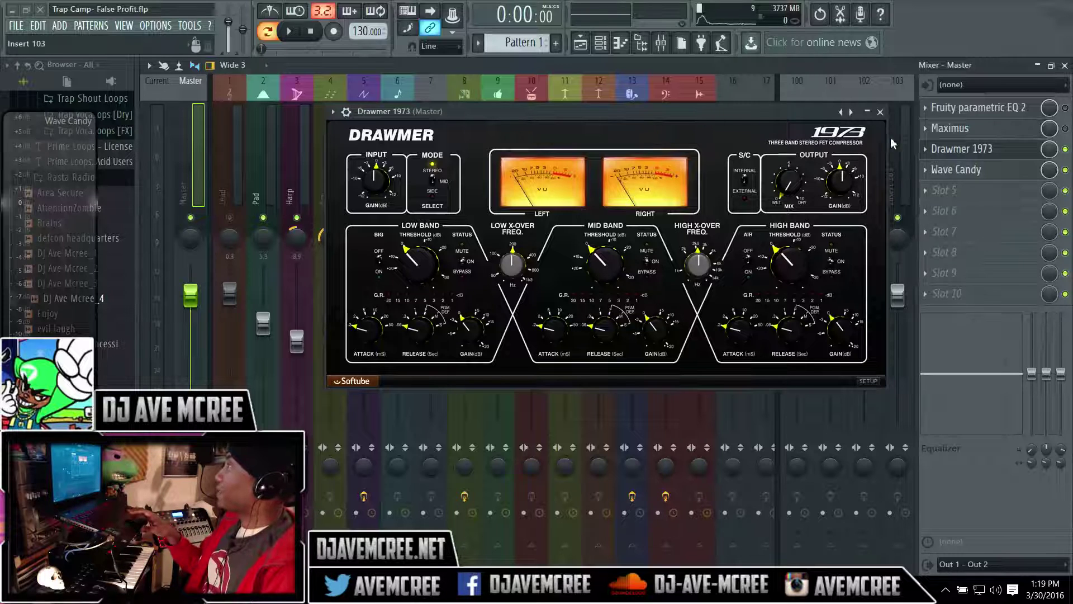
- Replace the Drawmer 1973 in the master track's third effect slot with the Drawmer S73 Intelligent Master Processor
{"action": "left_click", "coordinate": [932, 149]}
{"action": "mouse_move", "coordinate": [927, 163]}
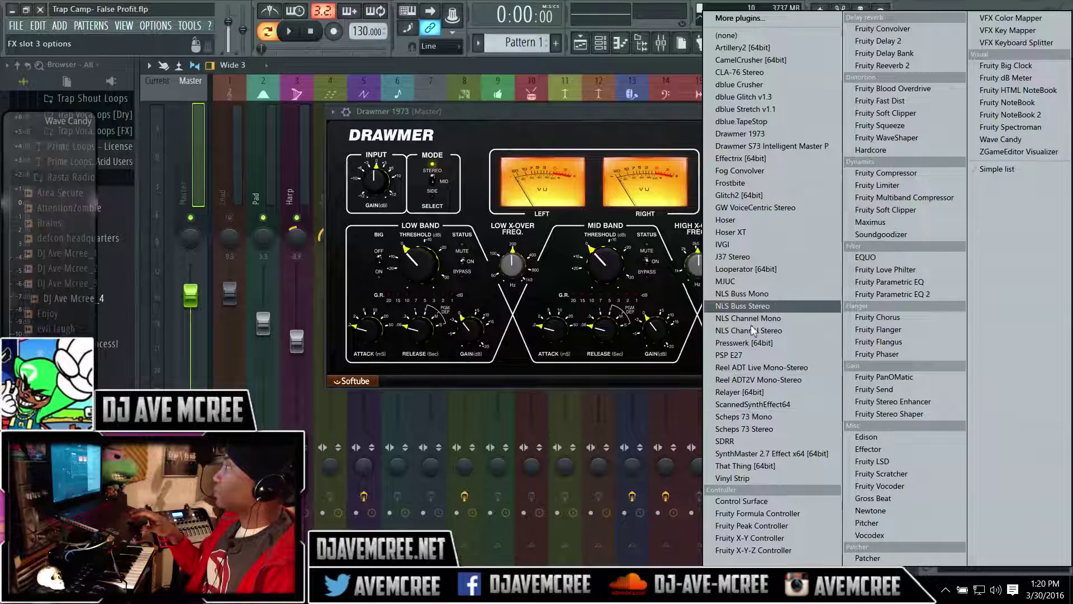
{"action": "left_click", "coordinate": [753, 146]}
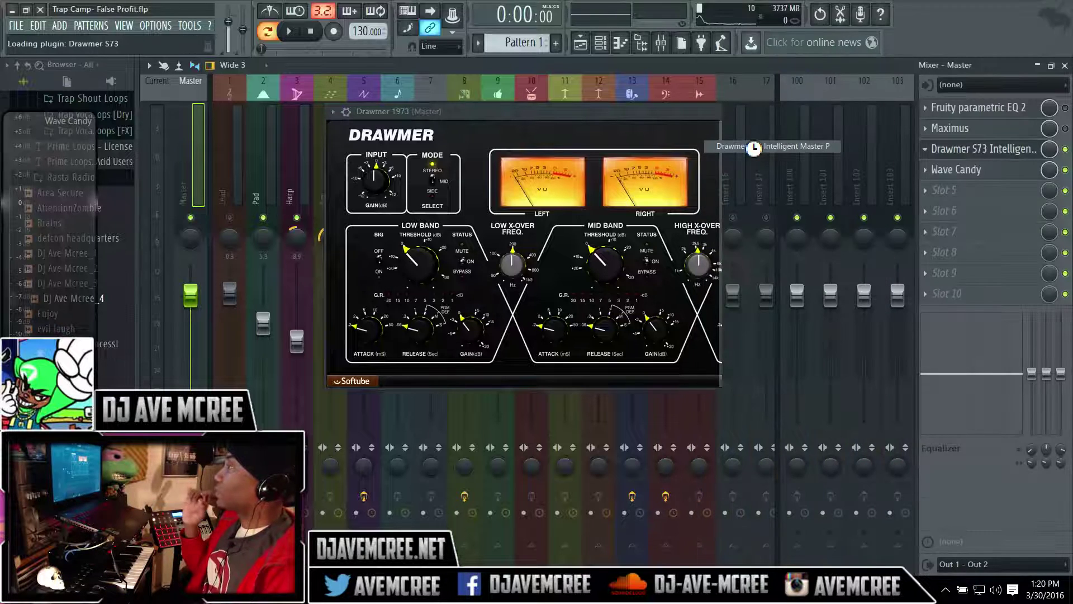